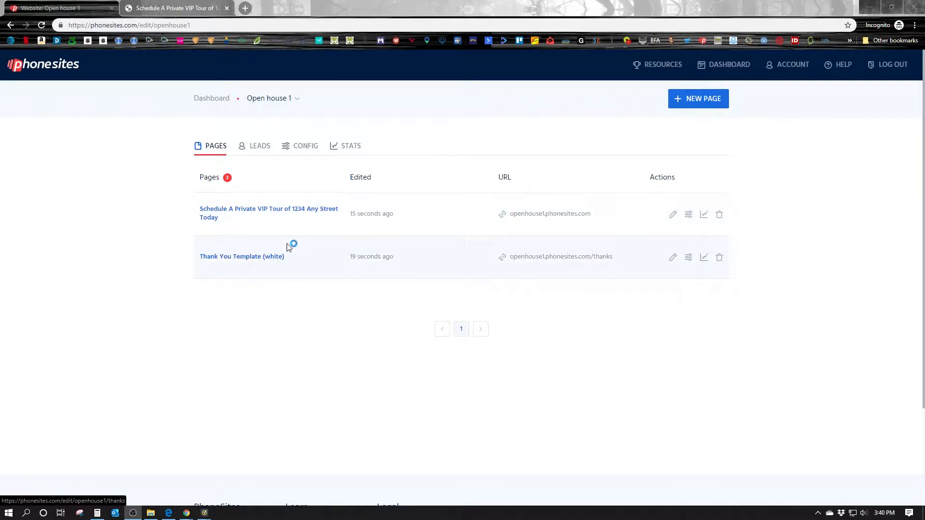
Open the VIP tour page and compare the editor with the published landing page
{"action": "left_click", "coordinate": [290, 216]}
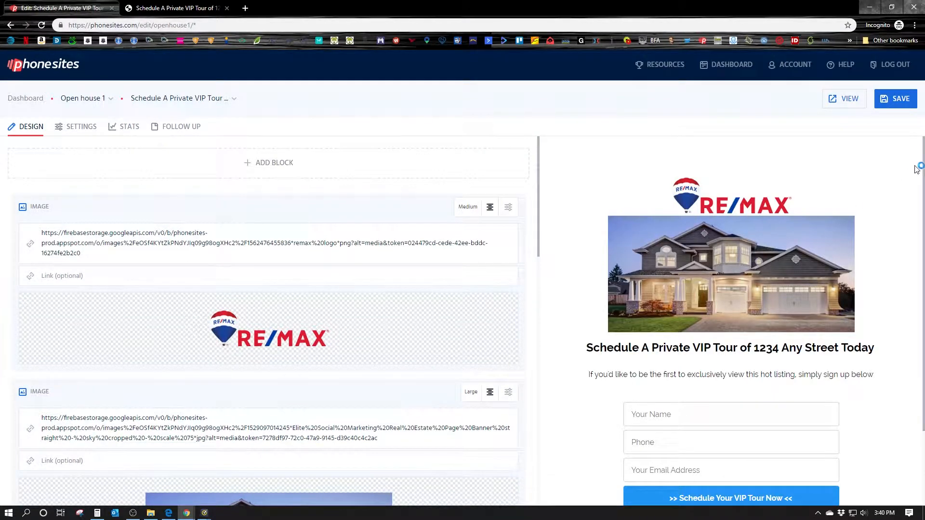
{"action": "left_click_drag", "start_coordinate": [924, 164], "coordinate": [924, 166]}
{"action": "scroll", "coordinate": [827, 161], "scroll_direction": "down", "scroll_amount": 1}
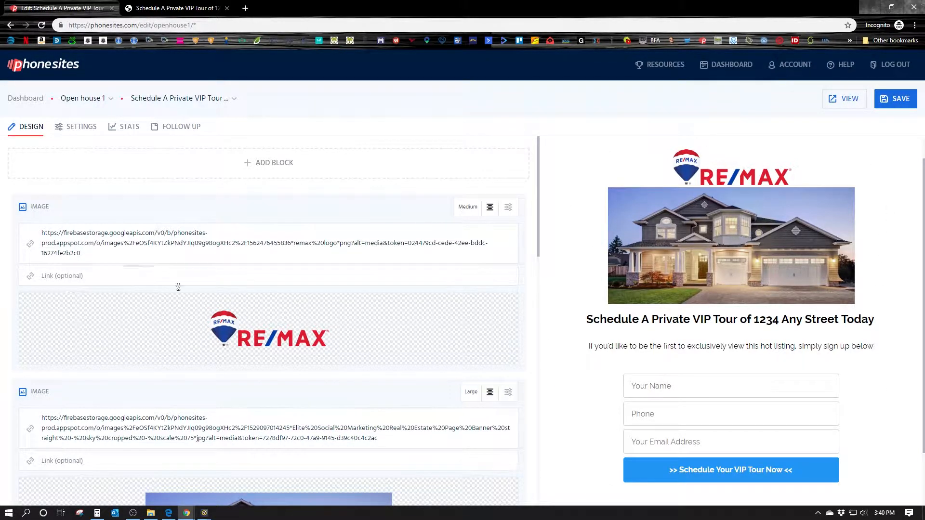
{"action": "scroll", "coordinate": [313, 302], "scroll_direction": "down", "scroll_amount": 10}
{"action": "scroll", "coordinate": [313, 301], "scroll_direction": "up", "scroll_amount": 7}
{"action": "left_click", "coordinate": [179, 7]}
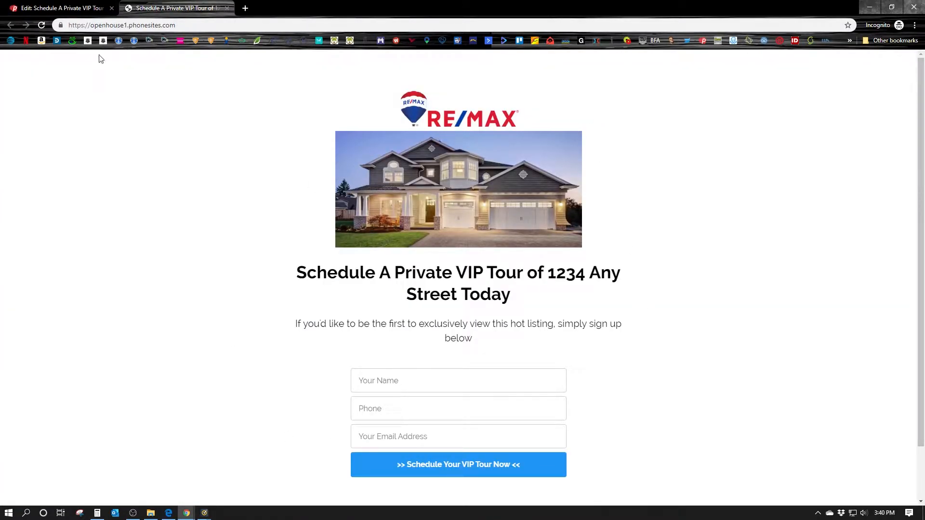
{"action": "left_click", "coordinate": [80, 7]}
{"action": "left_click", "coordinate": [176, 6]}
{"action": "left_click", "coordinate": [74, 13]}
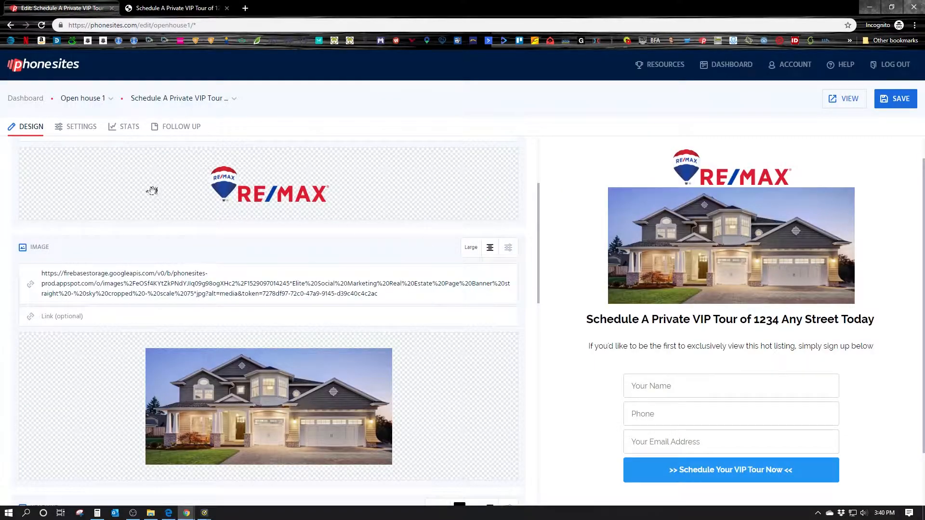
Show the page's settings and expand the Background colour dropdown
{"action": "left_click", "coordinate": [81, 126]}
{"action": "scroll", "coordinate": [192, 193], "scroll_direction": "up", "scroll_amount": 3}
{"action": "left_click", "coordinate": [82, 196]}
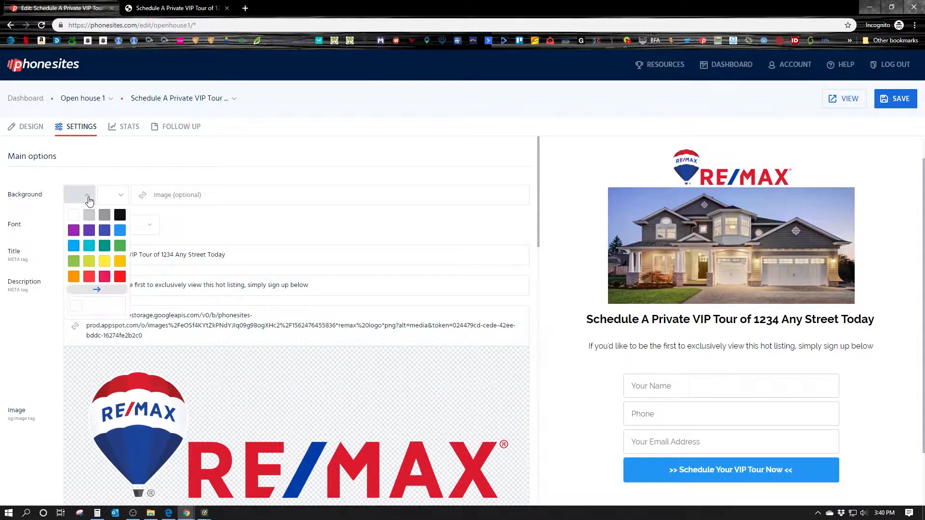
Make the page background red, save, and check it on the live page
{"action": "left_click", "coordinate": [89, 276]}
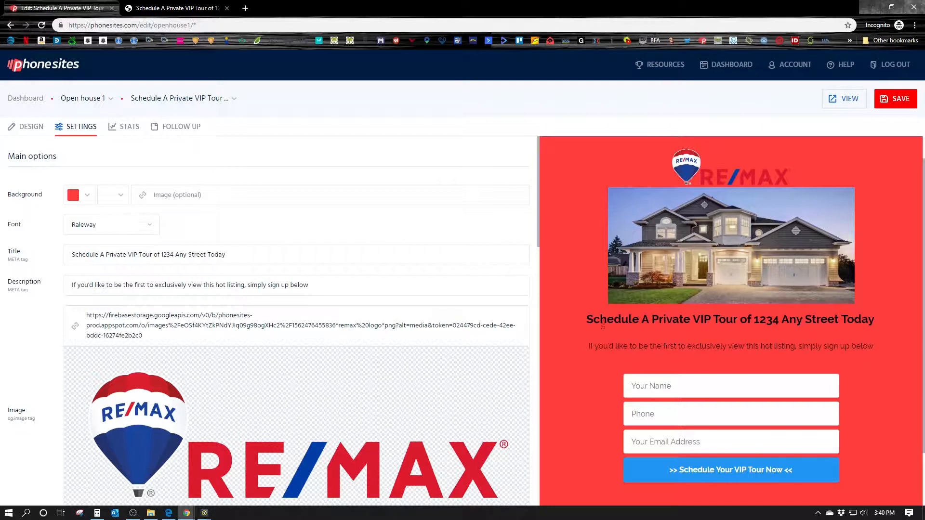
{"action": "left_click", "coordinate": [900, 99]}
{"action": "left_click", "coordinate": [152, 10]}
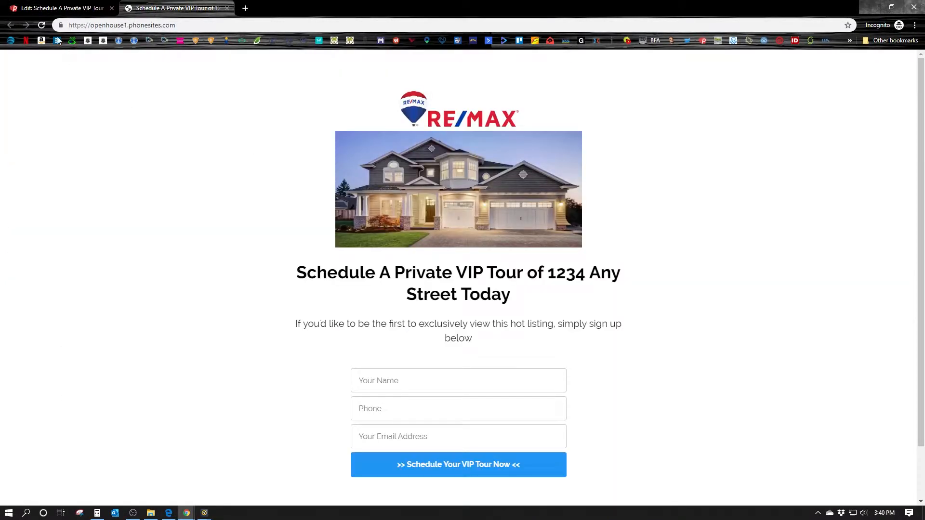
{"action": "left_click", "coordinate": [42, 25]}
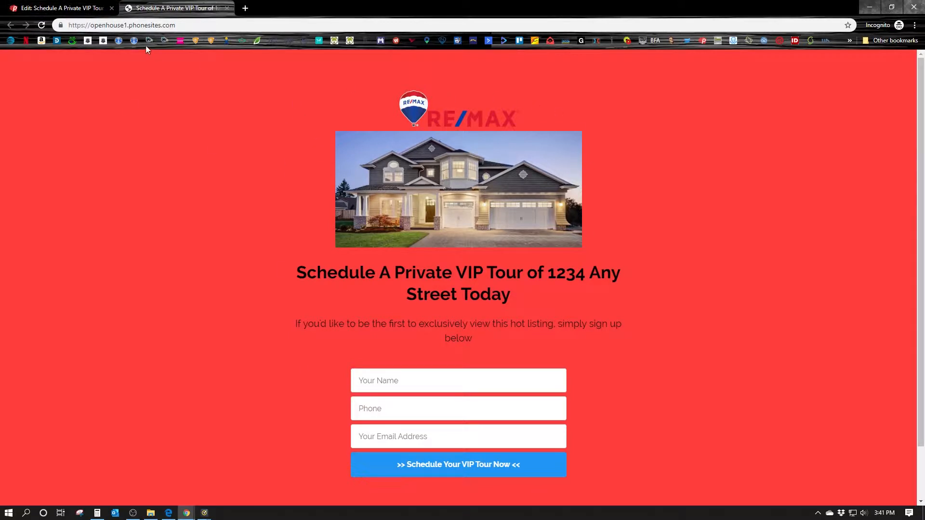
{"action": "left_click", "coordinate": [87, 8]}
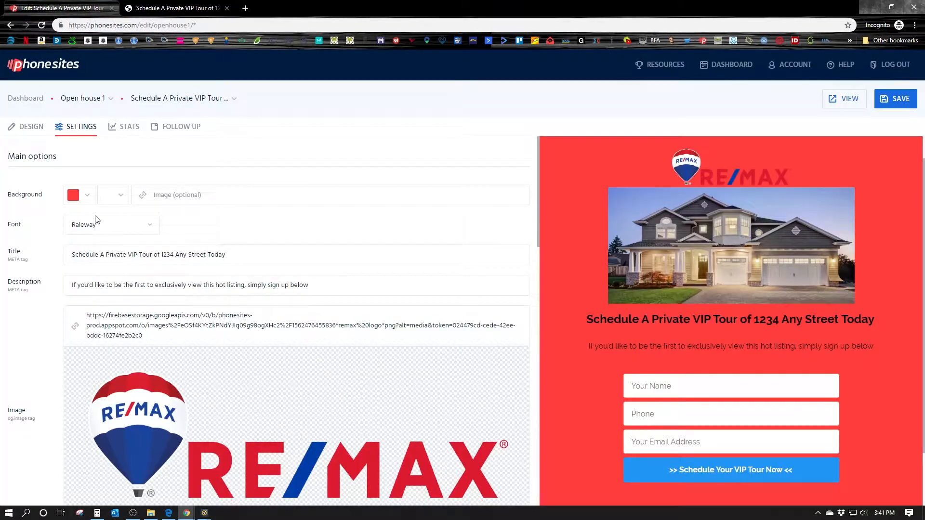
Set the content panel colour to grey, save, and verify it on the reloaded live page
{"action": "left_click", "coordinate": [120, 196]}
{"action": "left_click", "coordinate": [125, 211]}
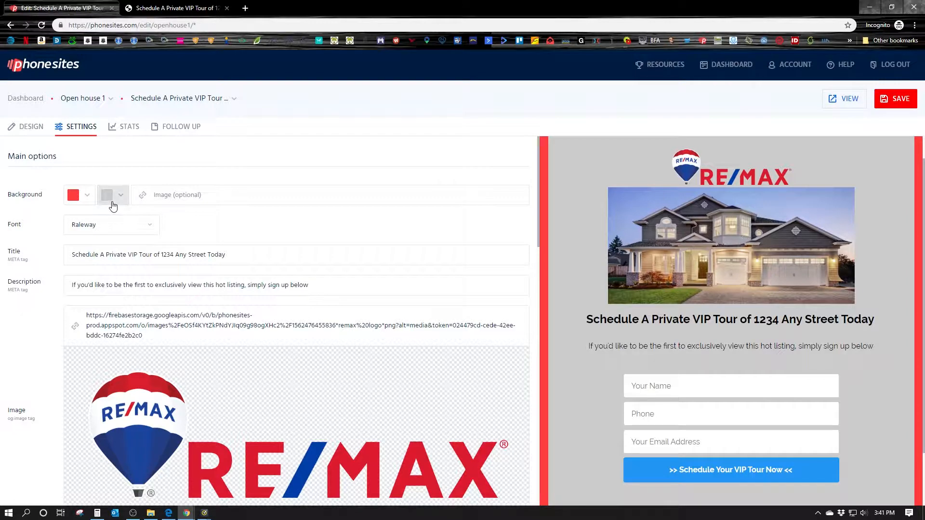
{"action": "left_click", "coordinate": [895, 100]}
{"action": "left_click", "coordinate": [183, 9]}
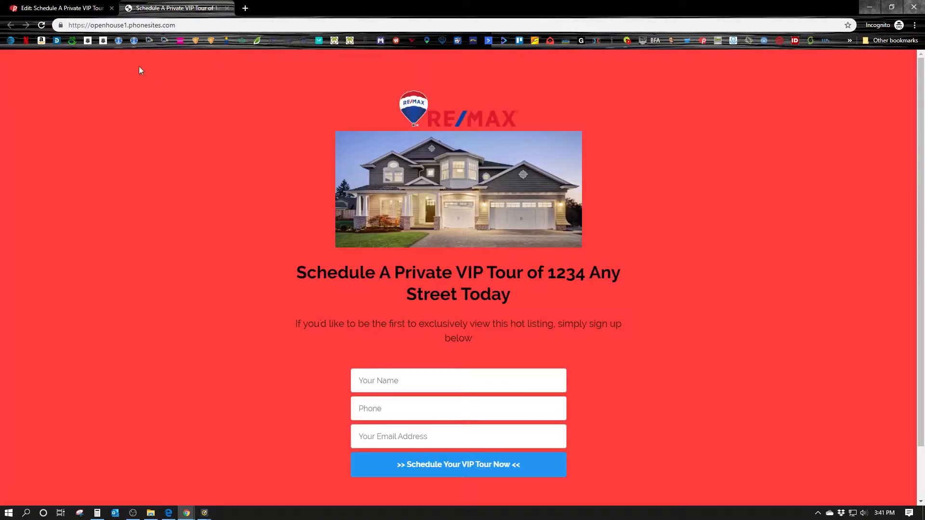
{"action": "left_click", "coordinate": [42, 25]}
{"action": "scroll", "coordinate": [751, 367], "scroll_direction": "down", "scroll_amount": 1}
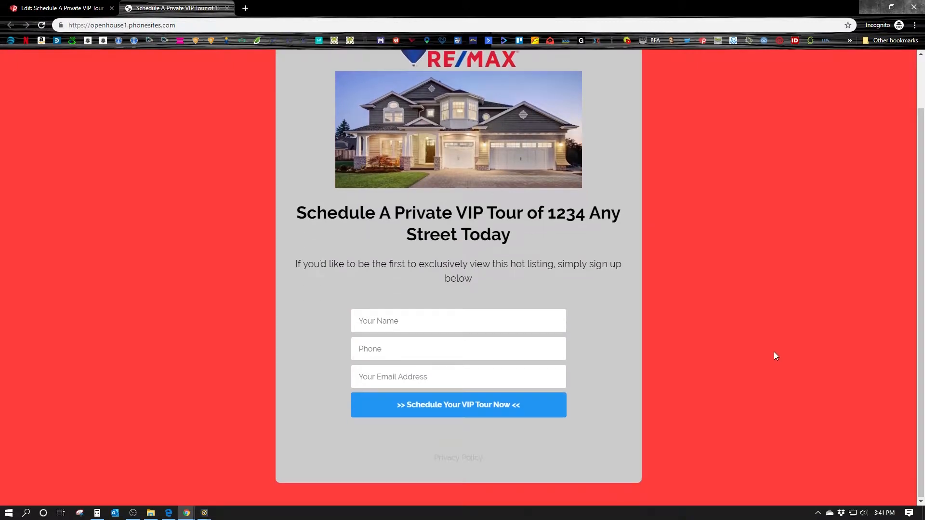
{"action": "scroll", "coordinate": [369, 158], "scroll_direction": "up", "scroll_amount": 1}
{"action": "left_click", "coordinate": [87, 9]}
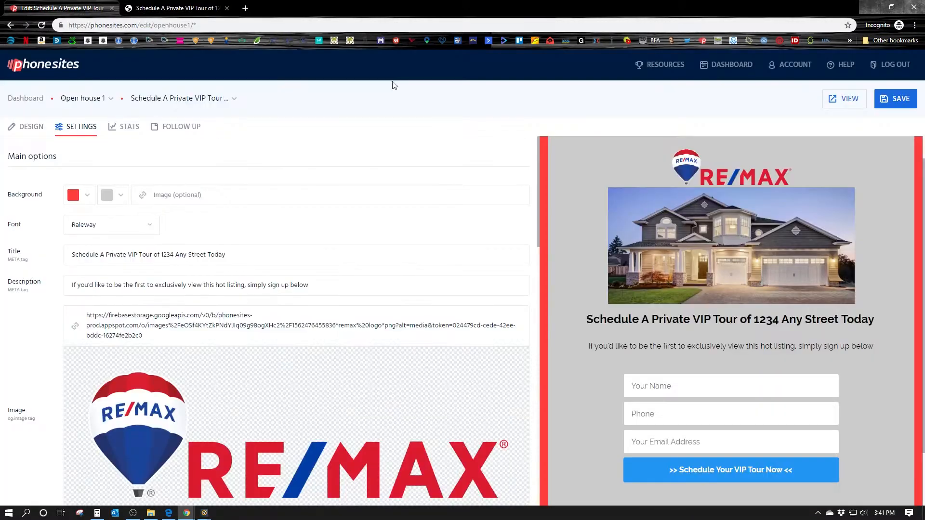
Lower the content panel colour's alpha, save, and check the translucent panel live
{"action": "left_click", "coordinate": [108, 195]}
{"action": "left_click_drag", "start_coordinate": [157, 319], "coordinate": [135, 315]}
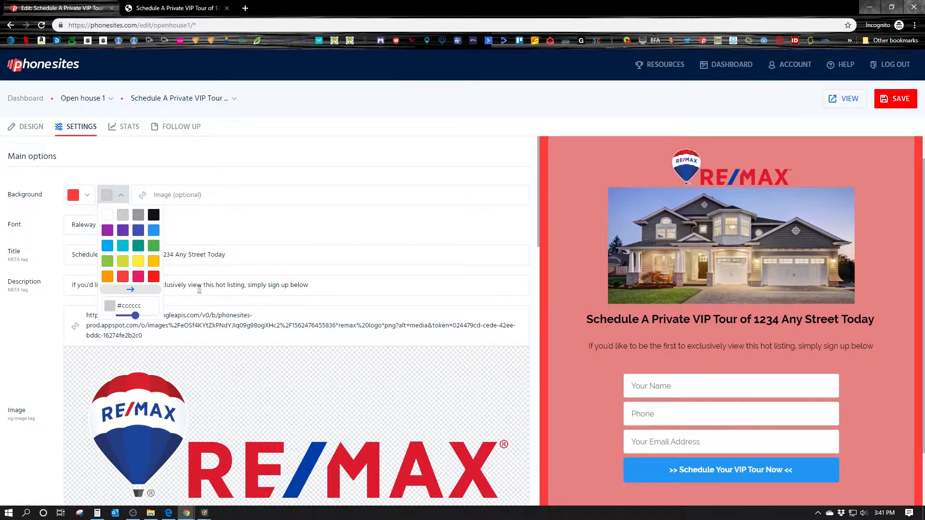
{"action": "left_click", "coordinate": [915, 104]}
{"action": "key", "text": "ctrl+Tab"}
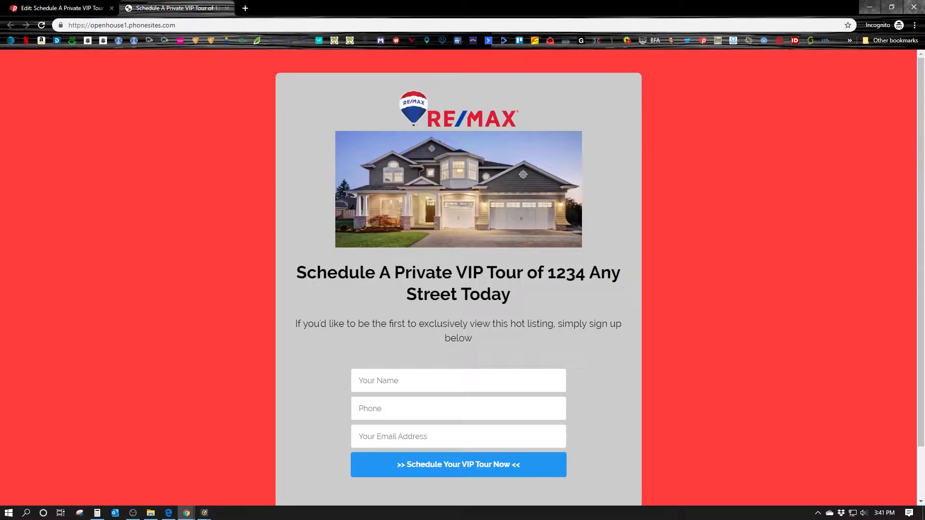
{"action": "left_click", "coordinate": [42, 25]}
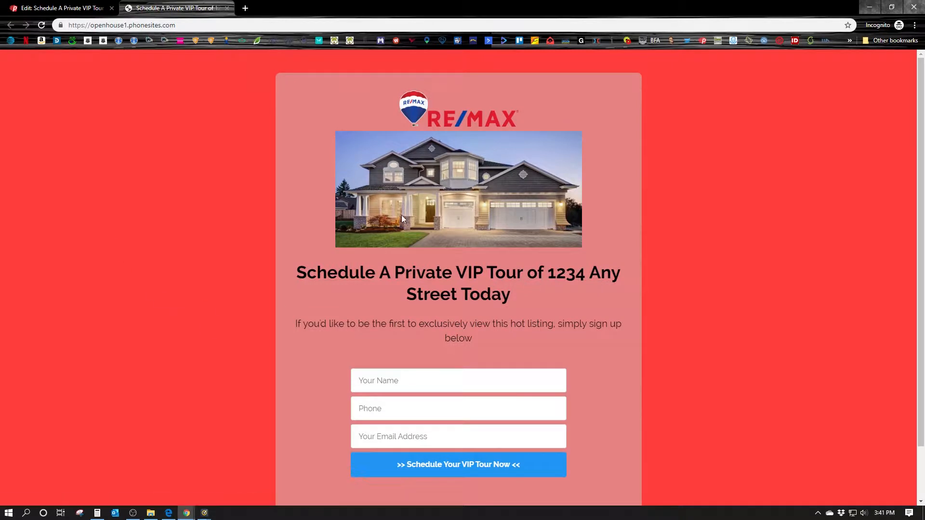
{"action": "left_click", "coordinate": [63, 8]}
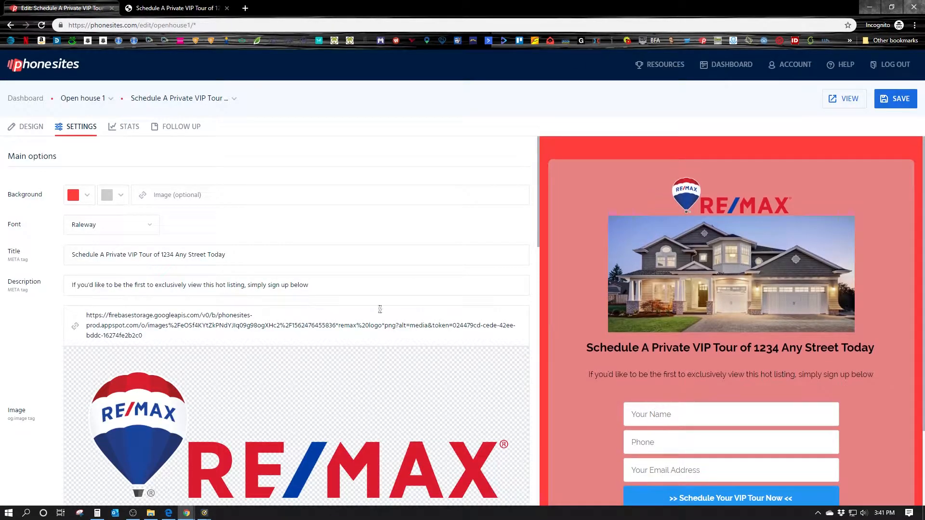
Clear the red and grey Background hex values, save, and reload the live page
{"action": "left_click", "coordinate": [80, 194]}
{"action": "double_click", "coordinate": [100, 305]}
{"action": "key", "text": "BackSpace"}
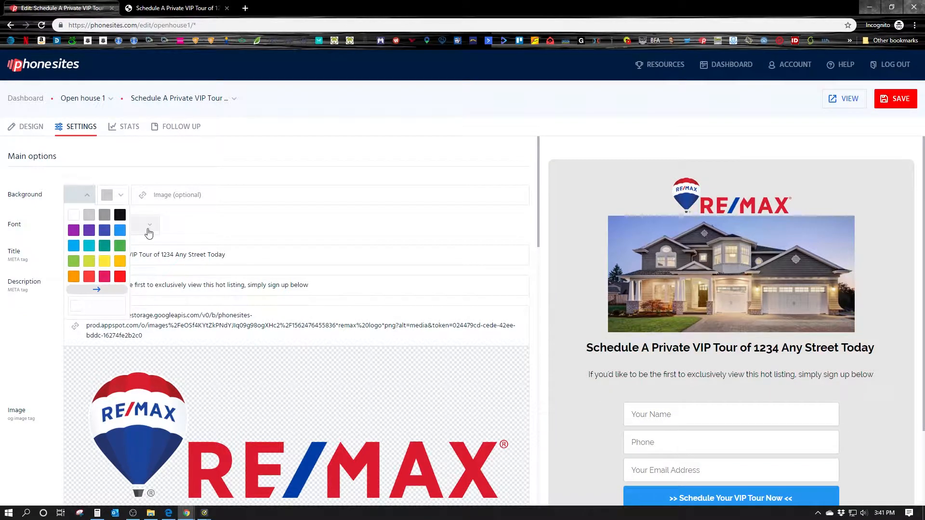
{"action": "left_click", "coordinate": [308, 249]}
{"action": "left_click", "coordinate": [113, 195]}
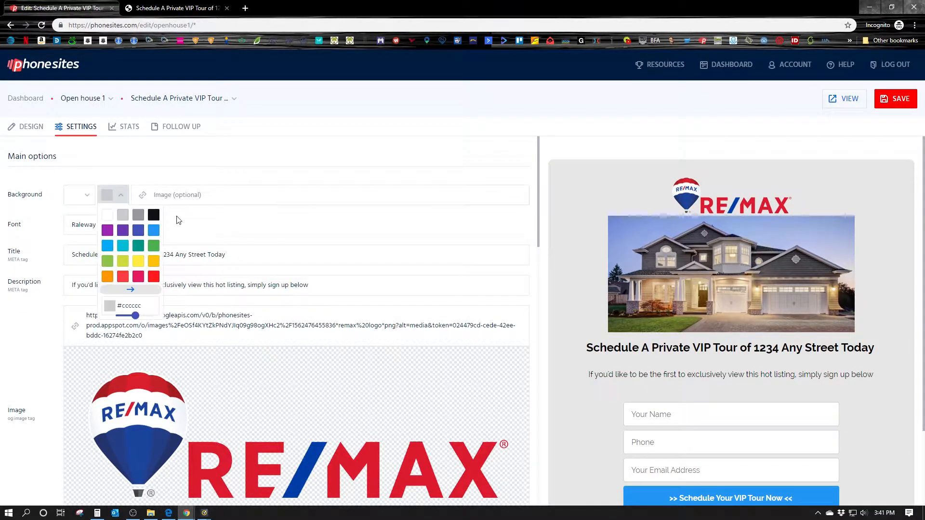
{"action": "double_click", "coordinate": [135, 307]}
{"action": "key", "text": "BackSpace"}
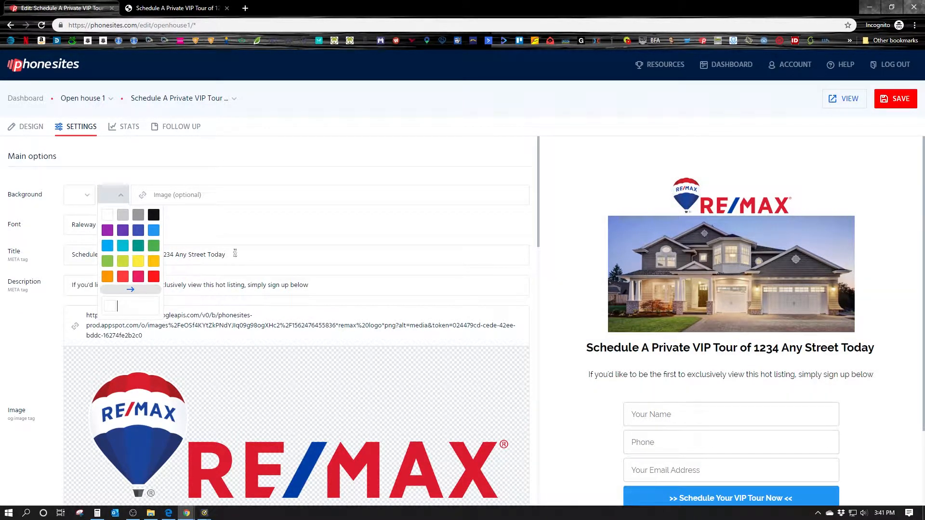
{"action": "left_click", "coordinate": [414, 258]}
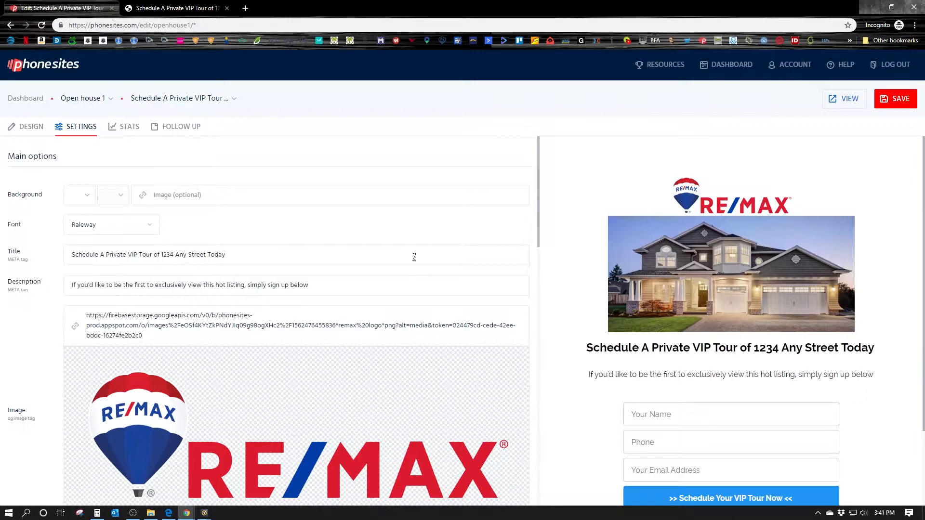
{"action": "left_click", "coordinate": [900, 99]}
{"action": "left_click", "coordinate": [173, 8]}
{"action": "left_click", "coordinate": [42, 25]}
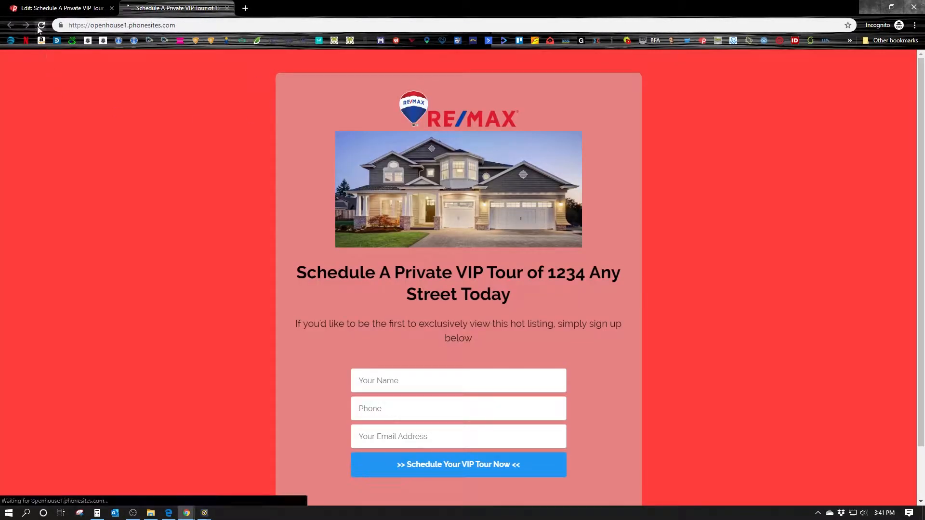
Set the Gallery house photo as the page background at full opacity, save, and view it live
{"action": "left_click", "coordinate": [62, 8]}
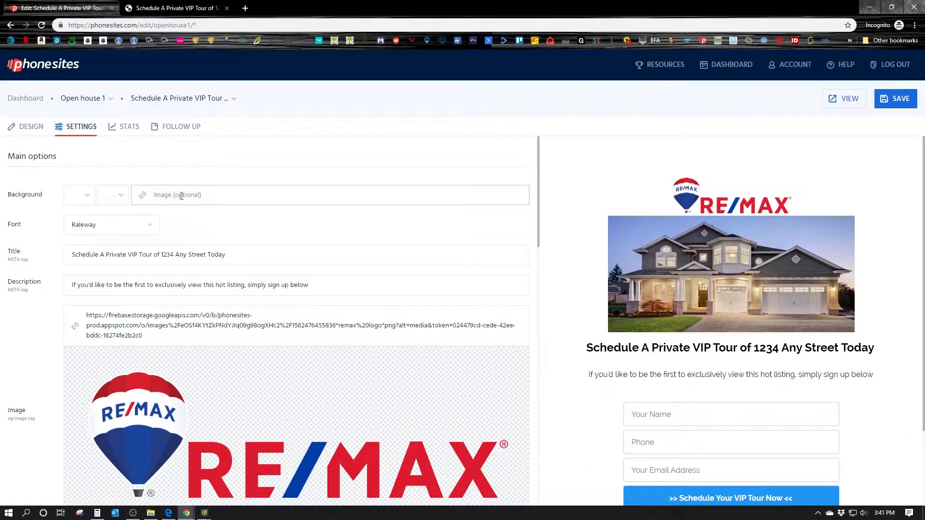
{"action": "left_click", "coordinate": [143, 195]}
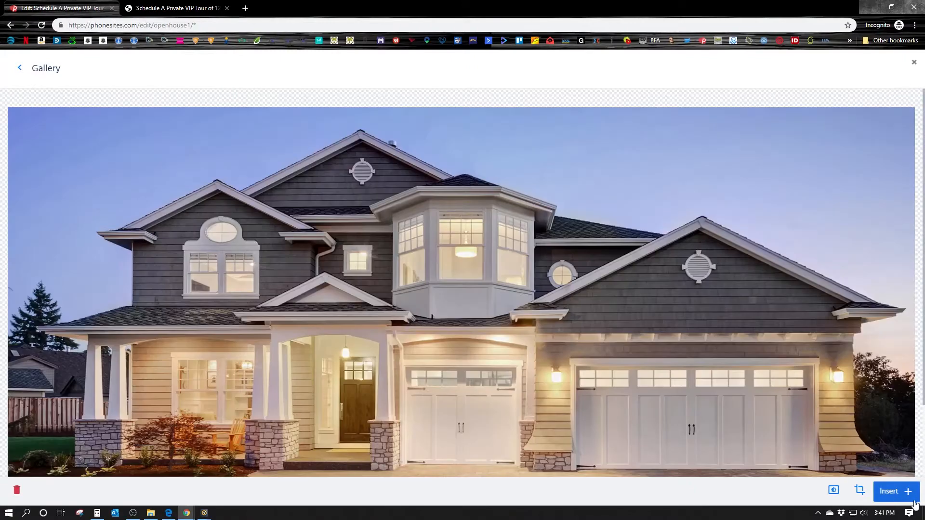
{"action": "left_click", "coordinate": [908, 496]}
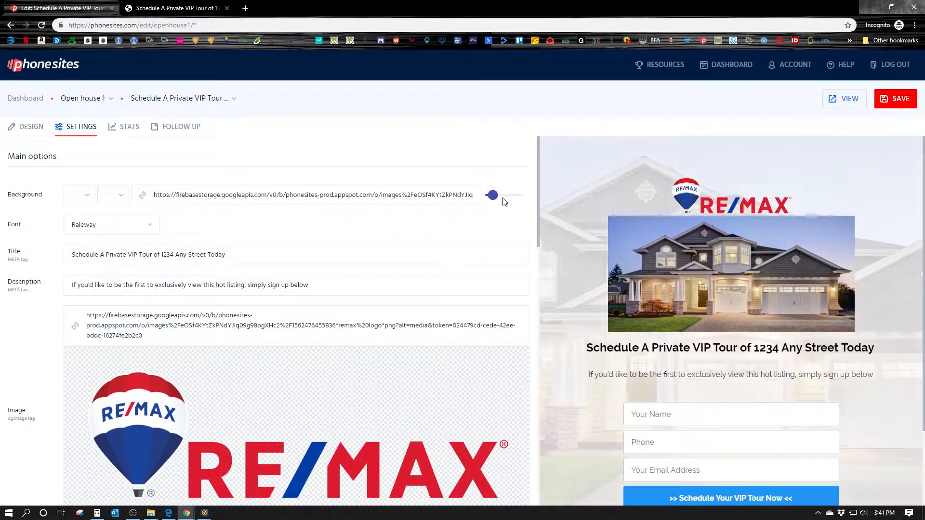
{"action": "left_click_drag", "start_coordinate": [491, 195], "coordinate": [523, 196]}
{"action": "left_click", "coordinate": [896, 99]}
{"action": "key", "text": "ctrl+Tab"}
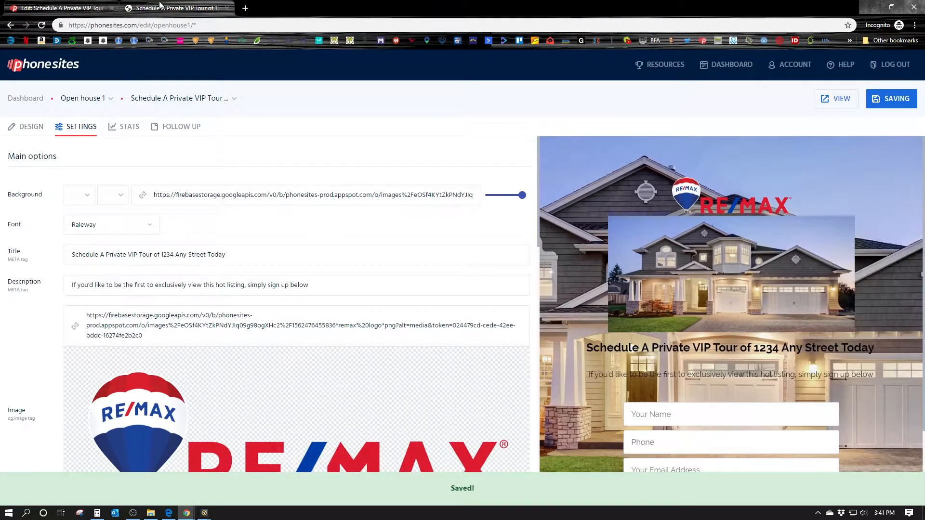
{"action": "left_click", "coordinate": [38, 28]}
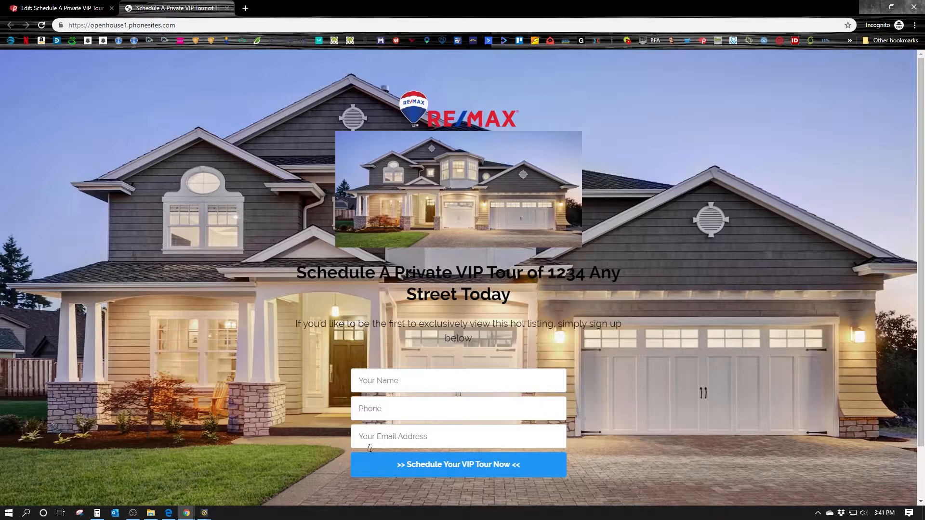
{"action": "left_click", "coordinate": [91, 9]}
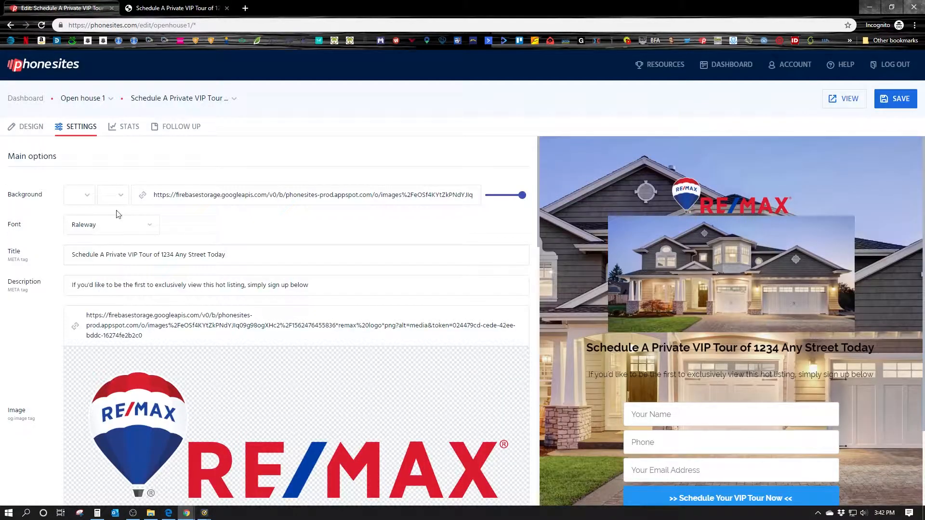
Add a grey overlay over the house photo, adjust its strength, save, and check it live
{"action": "left_click", "coordinate": [113, 195]}
{"action": "left_click", "coordinate": [128, 218]}
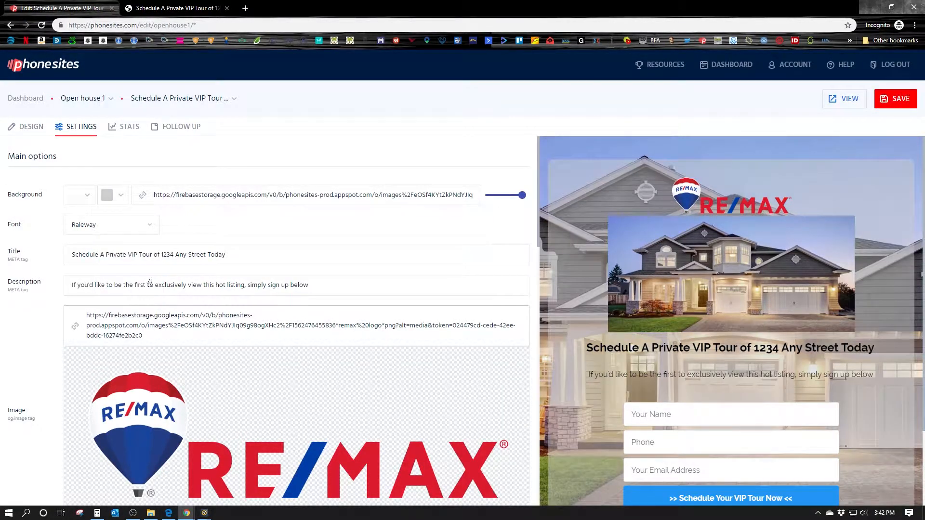
{"action": "left_click", "coordinate": [113, 195]}
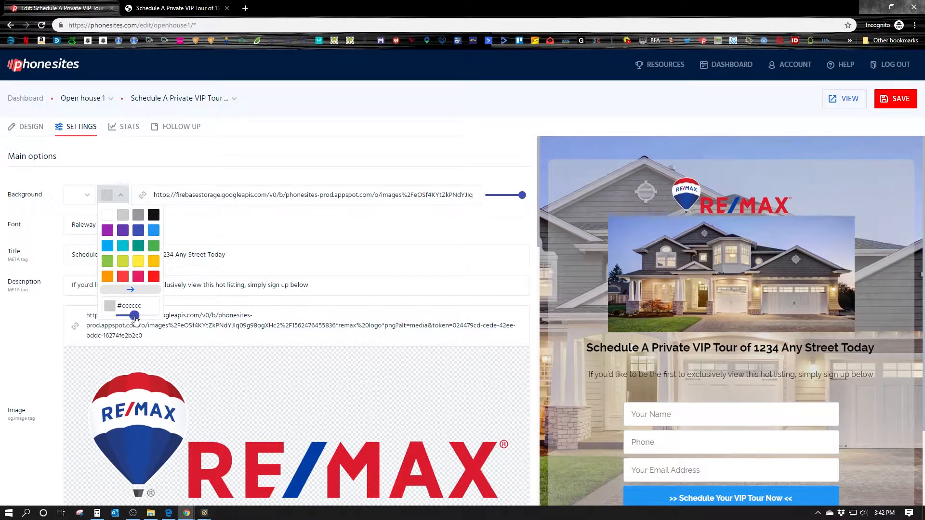
{"action": "left_click_drag", "start_coordinate": [135, 316], "coordinate": [142, 316]}
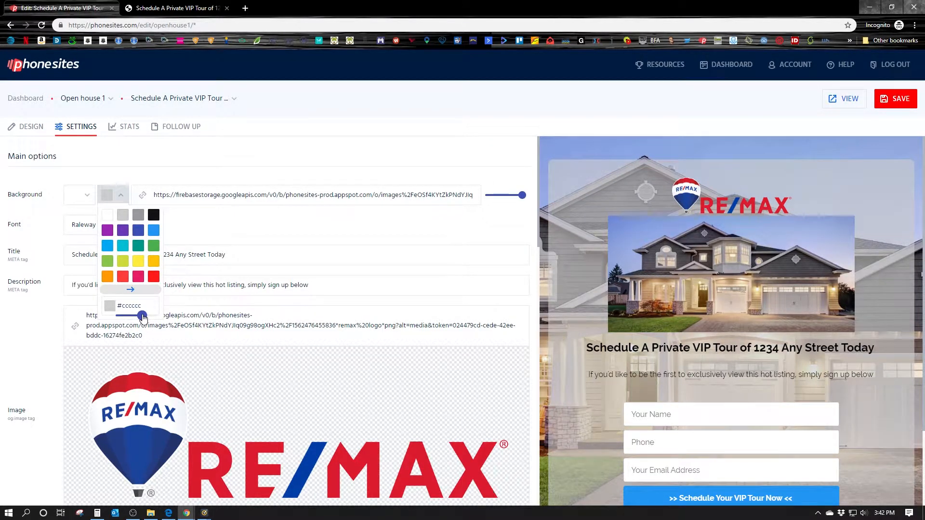
{"action": "left_click", "coordinate": [912, 99]}
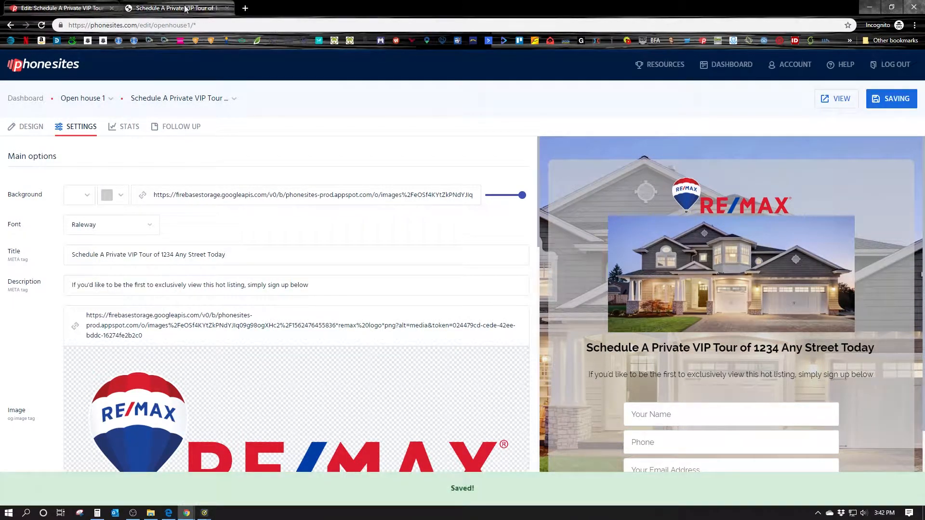
{"action": "left_click", "coordinate": [185, 9]}
{"action": "left_click", "coordinate": [41, 25]}
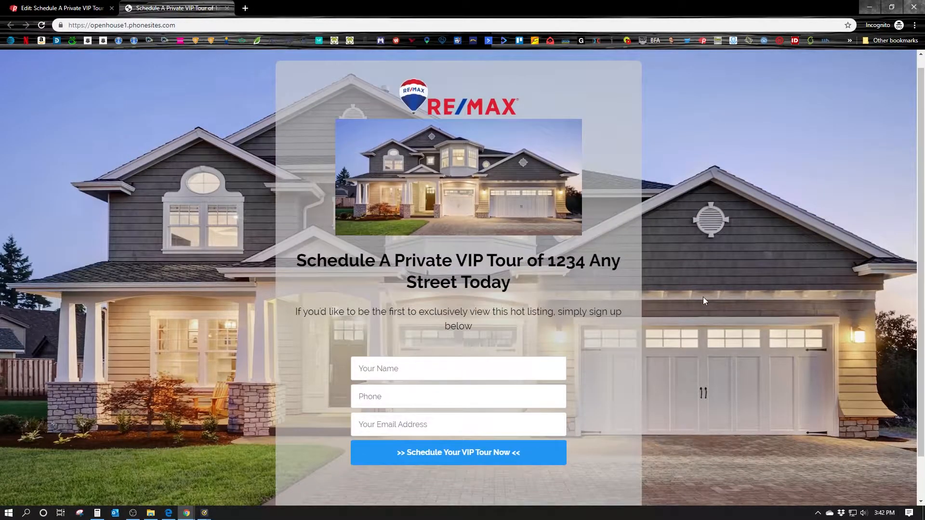
{"action": "left_click", "coordinate": [63, 9]}
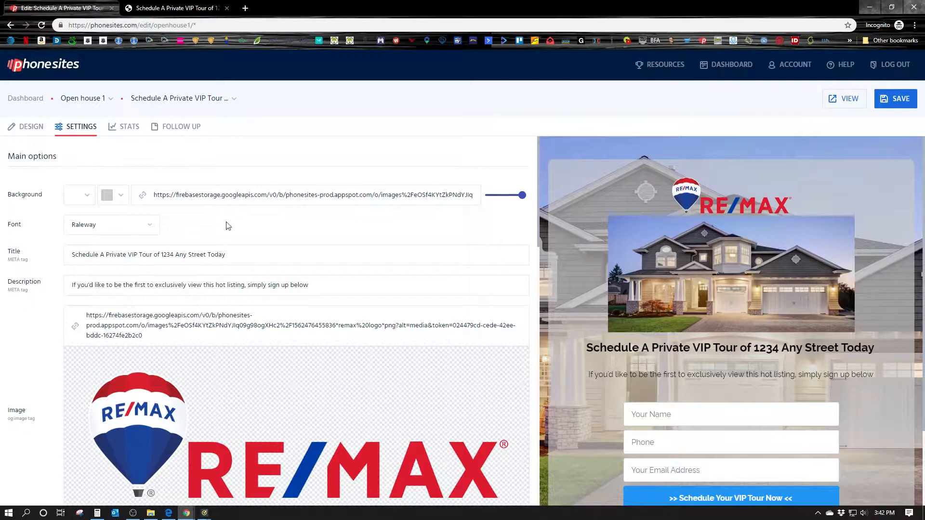
Clear the background tint colour, fade the house photo to a pale overlay, save, and view it live
{"action": "left_click", "coordinate": [120, 195]}
{"action": "double_click", "coordinate": [140, 306]}
{"action": "key", "text": "BackSpace"}
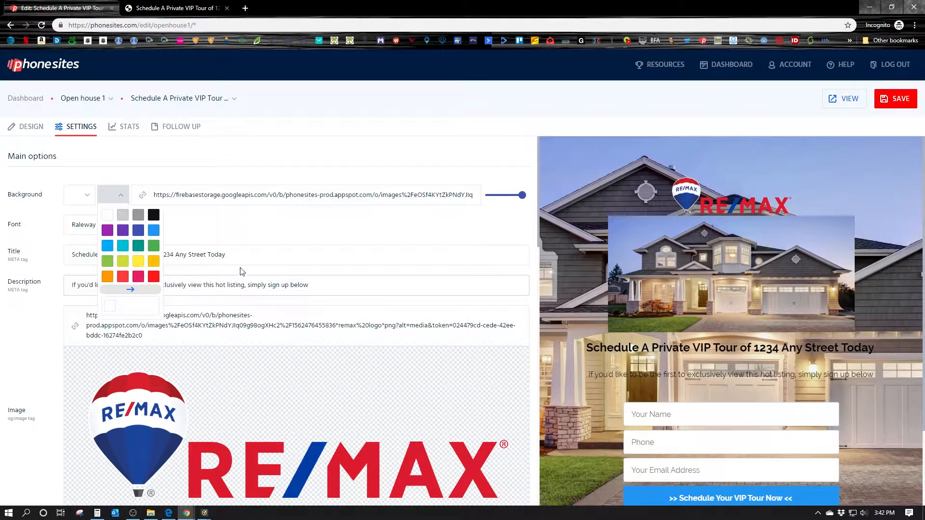
{"action": "left_click", "coordinate": [237, 237]}
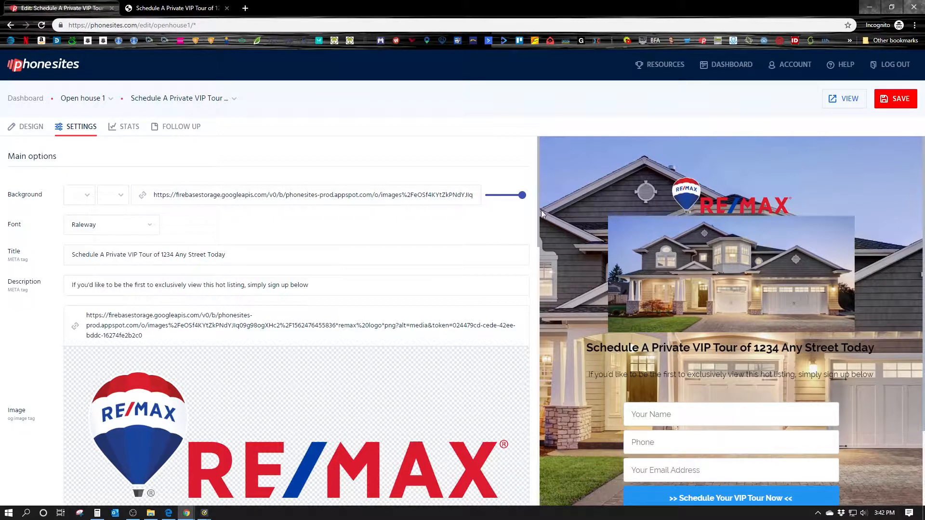
{"action": "left_click_drag", "start_coordinate": [522, 195], "coordinate": [493, 197]}
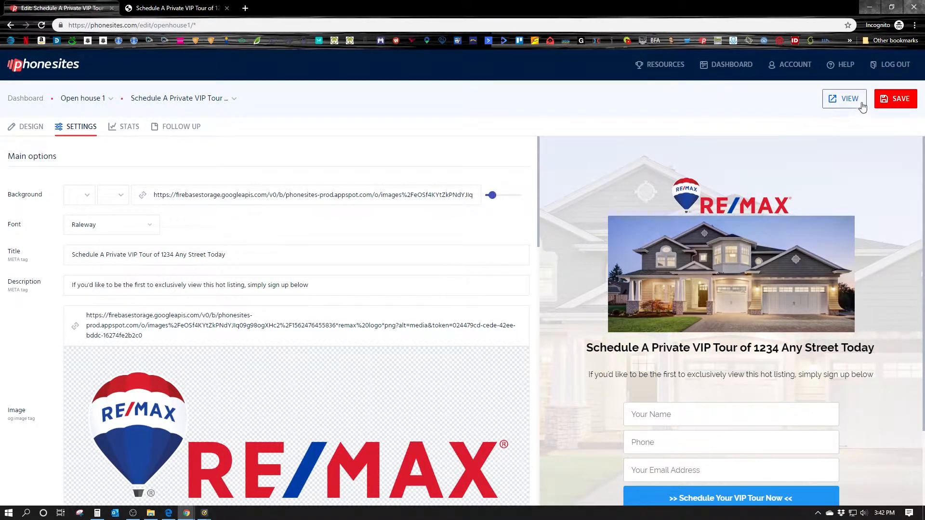
{"action": "left_click", "coordinate": [894, 98]}
{"action": "left_click", "coordinate": [173, 8]}
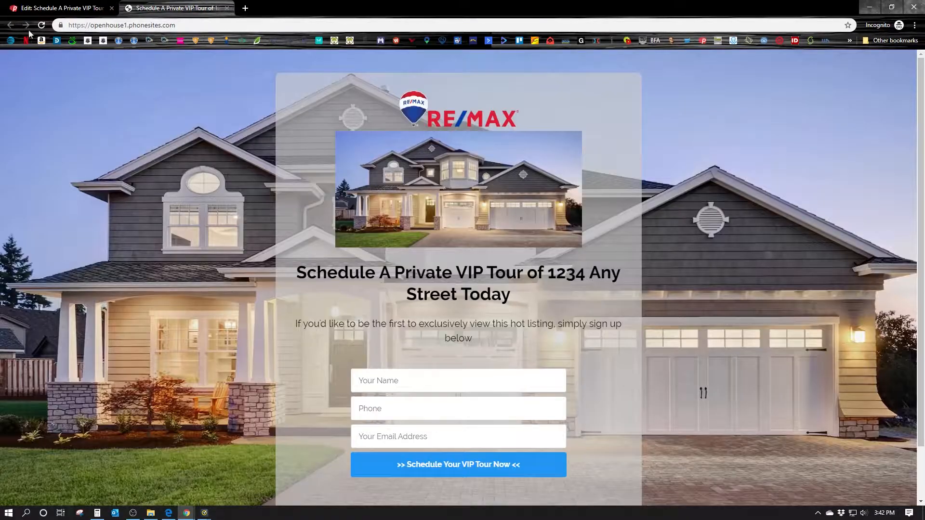
{"action": "left_click", "coordinate": [41, 25]}
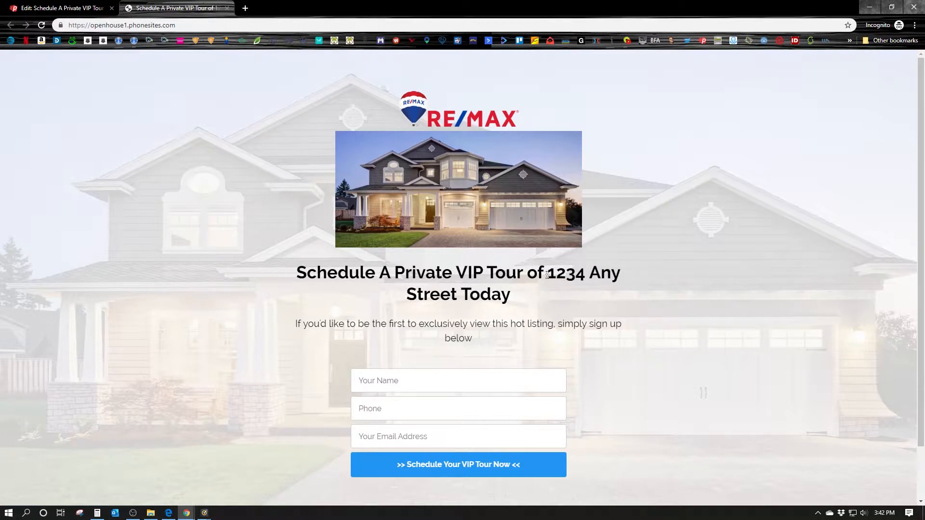
{"action": "mouse_move", "coordinate": [549, 275]}
{"action": "left_mouse_down"}
{"action": "mouse_move", "coordinate": [550, 297]}
{"action": "mouse_move", "coordinate": [460, 297]}
{"action": "mouse_move", "coordinate": [568, 274]}
{"action": "mouse_move", "coordinate": [555, 273]}
{"action": "left_mouse_up"}
Put a line break before '1234 Any Street Today' in the Design headline, save, and reload the live page
{"action": "left_click", "coordinate": [685, 276]}
{"action": "left_click", "coordinate": [65, 8]}
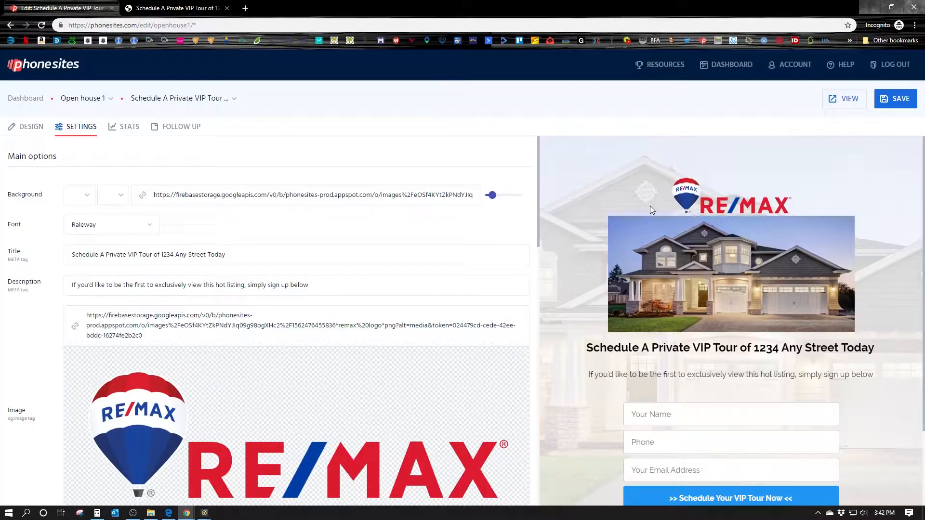
{"action": "scroll", "coordinate": [278, 325], "scroll_direction": "down", "scroll_amount": 5}
{"action": "scroll", "coordinate": [284, 328], "scroll_direction": "down", "scroll_amount": 3}
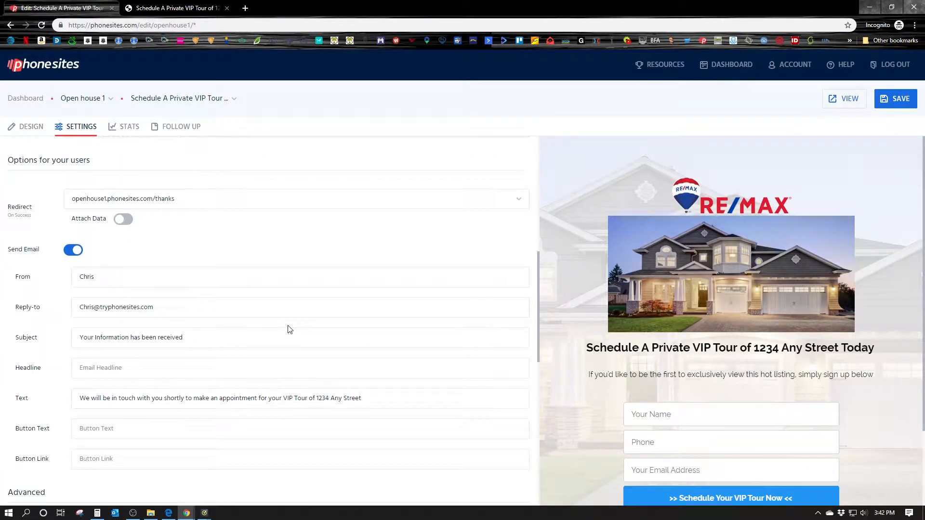
{"action": "scroll", "coordinate": [192, 241], "scroll_direction": "up", "scroll_amount": 8}
{"action": "left_click", "coordinate": [28, 126]}
{"action": "scroll", "coordinate": [241, 308], "scroll_direction": "down", "scroll_amount": 5}
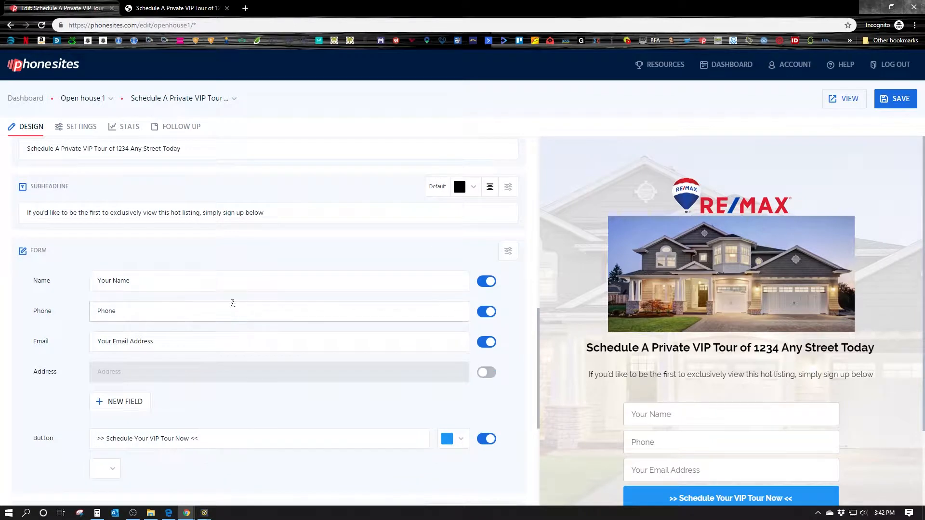
{"action": "scroll", "coordinate": [171, 227], "scroll_direction": "up", "scroll_amount": 3}
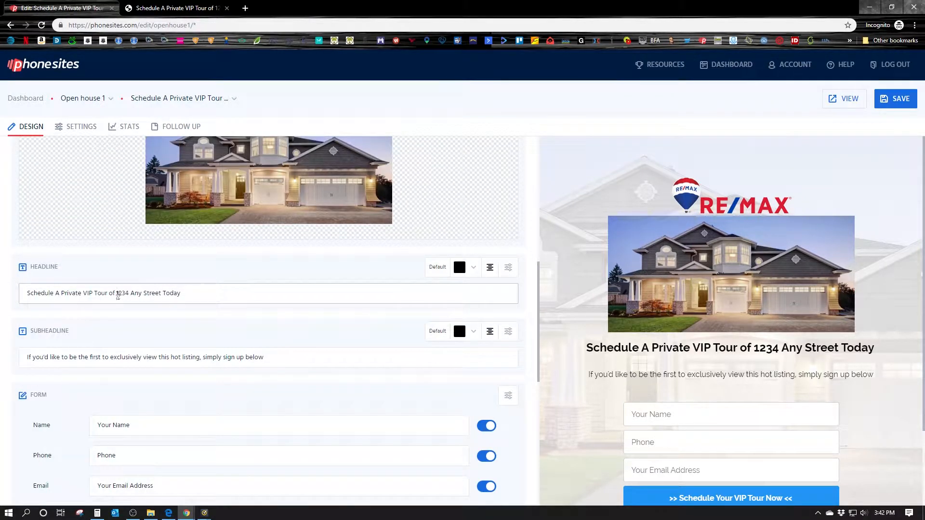
{"action": "key", "text": "BackSpace"}
{"action": "key", "text": "Return"}
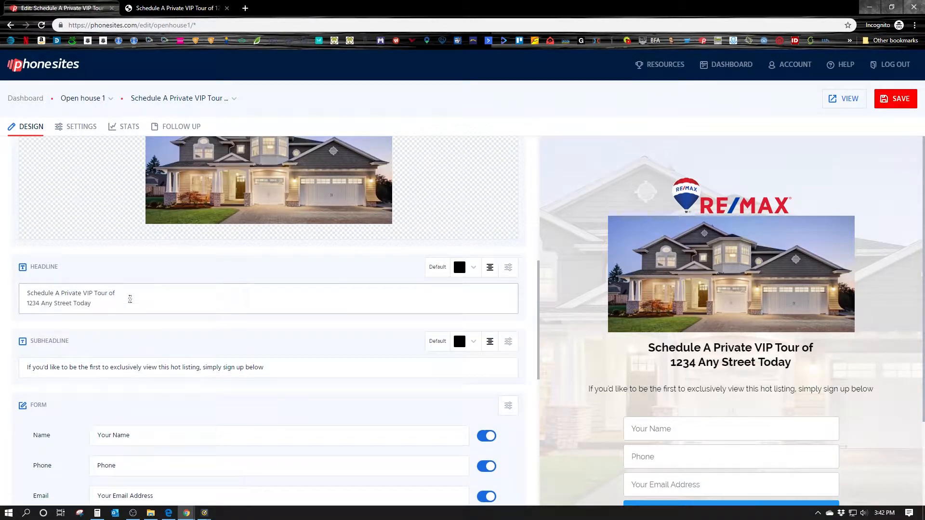
{"action": "left_click", "coordinate": [893, 98]}
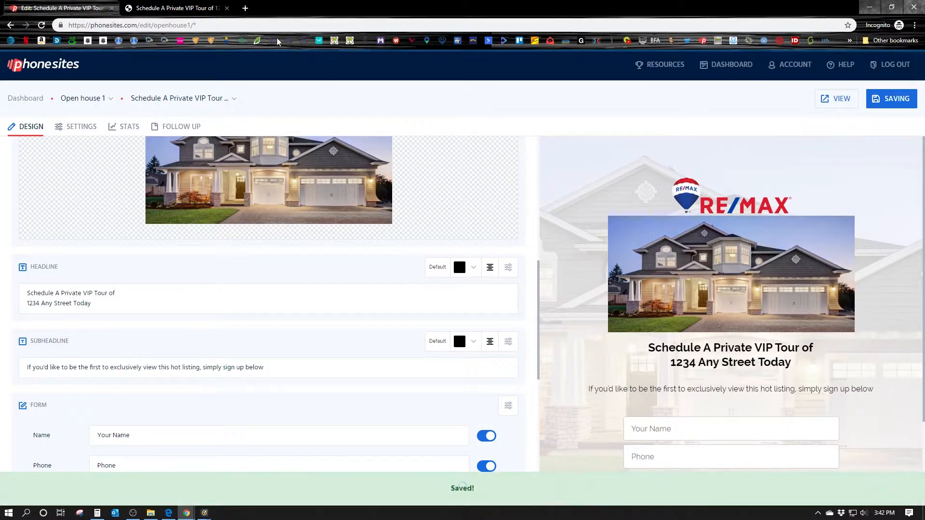
{"action": "left_click", "coordinate": [199, 14]}
{"action": "left_click", "coordinate": [42, 25]}
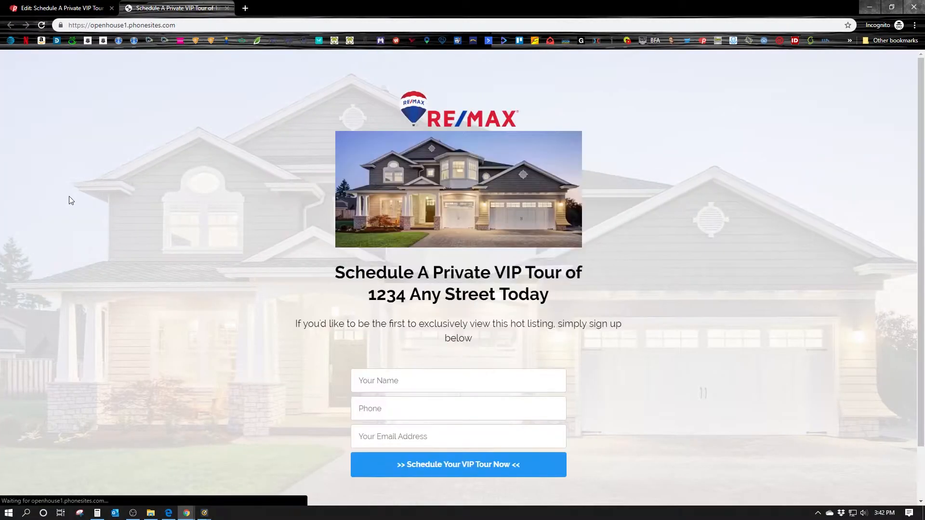
Check the two-line headline on the live page, then go back to the editor's Design panel
{"action": "left_click_drag", "start_coordinate": [373, 298], "coordinate": [550, 296]}
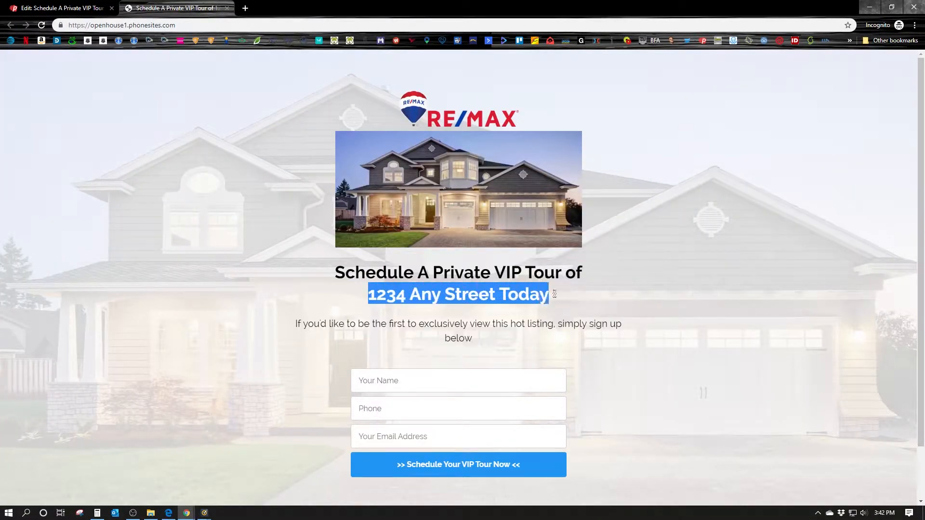
{"action": "left_click", "coordinate": [740, 344]}
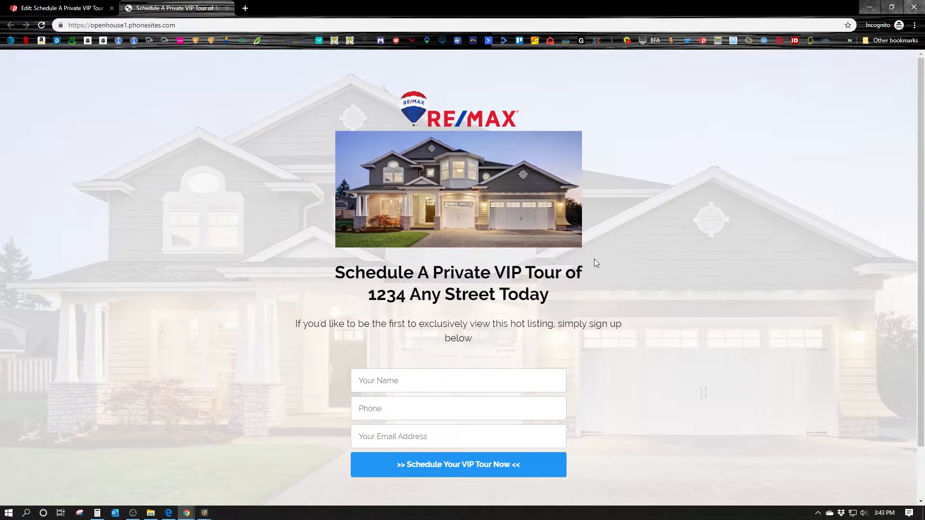
{"action": "left_click", "coordinate": [62, 8]}
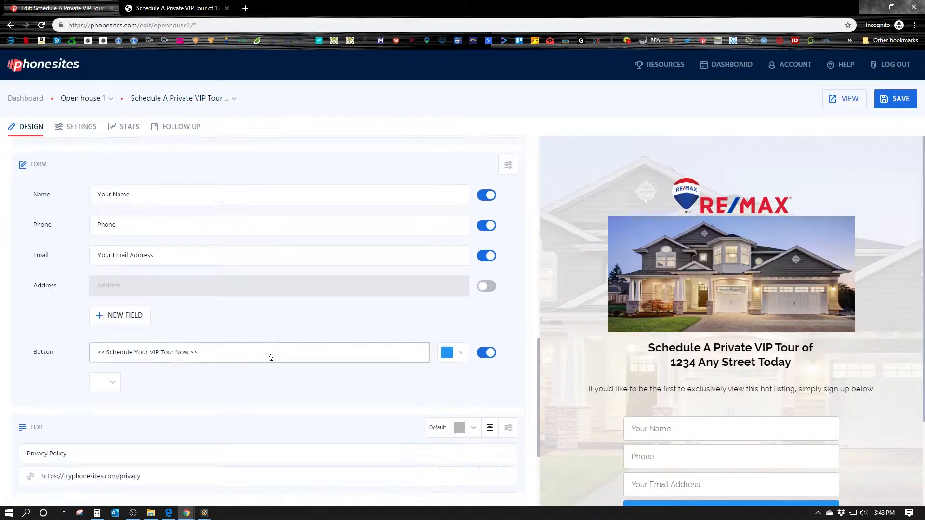
{"action": "left_click", "coordinate": [155, 6]}
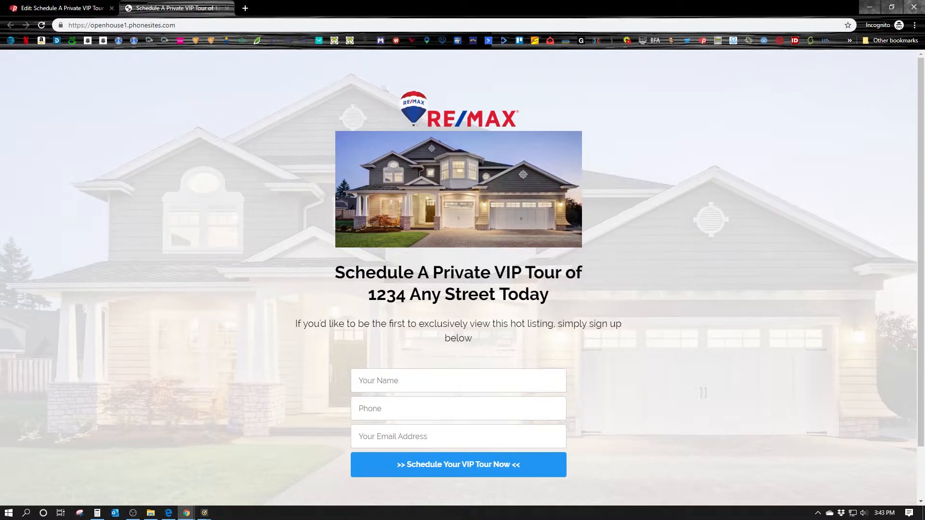
{"action": "left_click", "coordinate": [97, 8]}
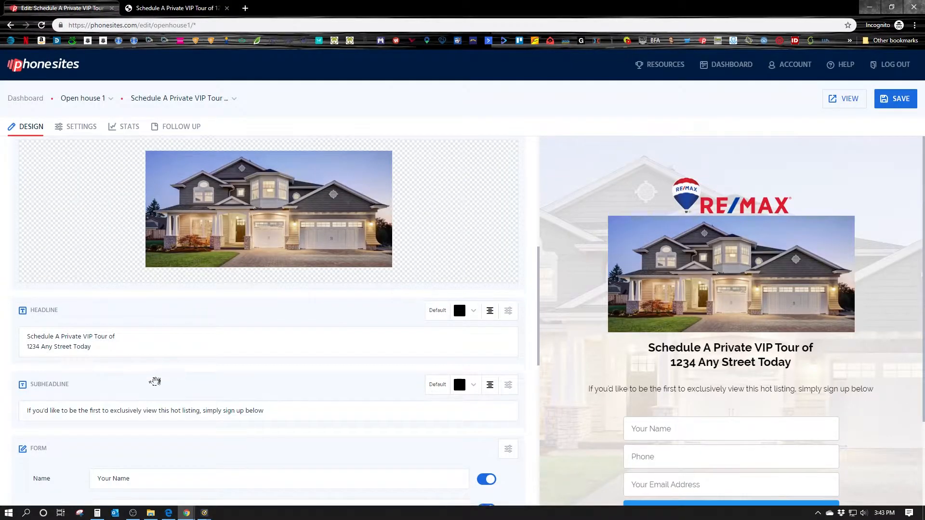
{"action": "scroll", "coordinate": [155, 382], "scroll_direction": "down", "scroll_amount": 6}
{"action": "scroll", "coordinate": [155, 381], "scroll_direction": "up", "scroll_amount": 2}
Select the Facebook Pixel script in the page's Custom Code setting, then open the Open house 1 website
{"action": "left_click", "coordinate": [78, 128]}
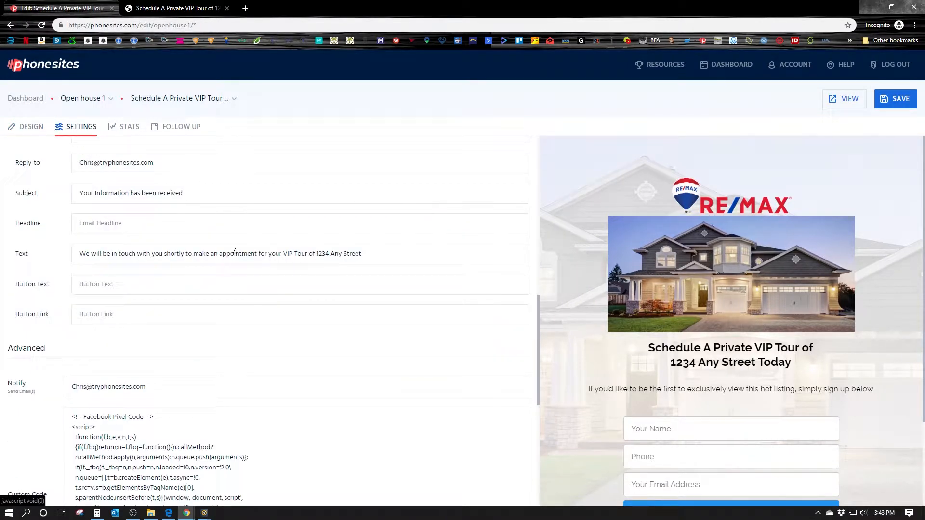
{"action": "scroll", "coordinate": [231, 253], "scroll_direction": "down", "scroll_amount": 4}
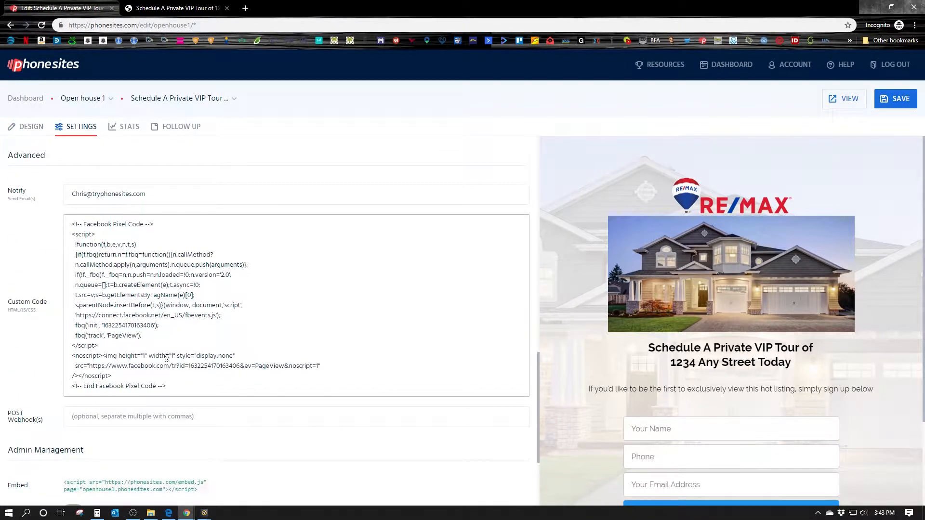
{"action": "left_click_drag", "start_coordinate": [179, 396], "coordinate": [70, 227]}
{"action": "key", "text": "ctrl+c"}
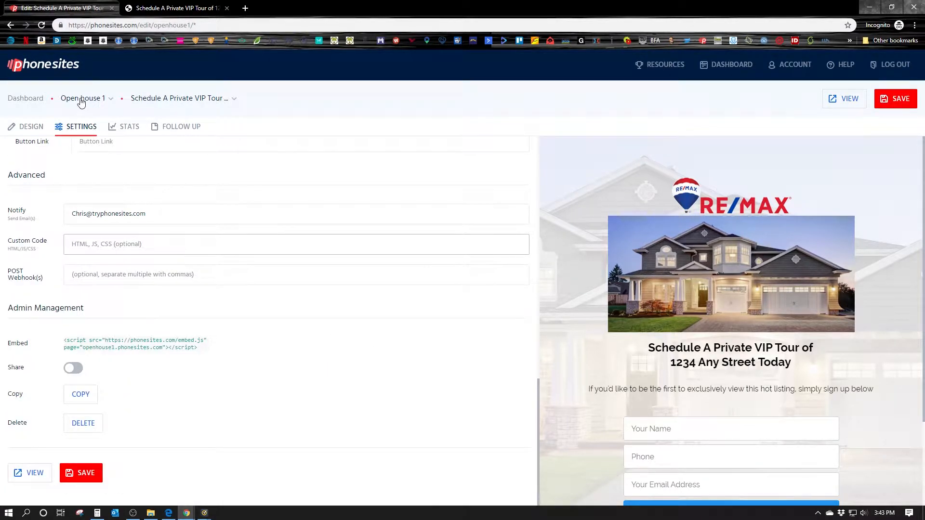
{"action": "left_click", "coordinate": [26, 98]}
{"action": "left_click", "coordinate": [225, 180]}
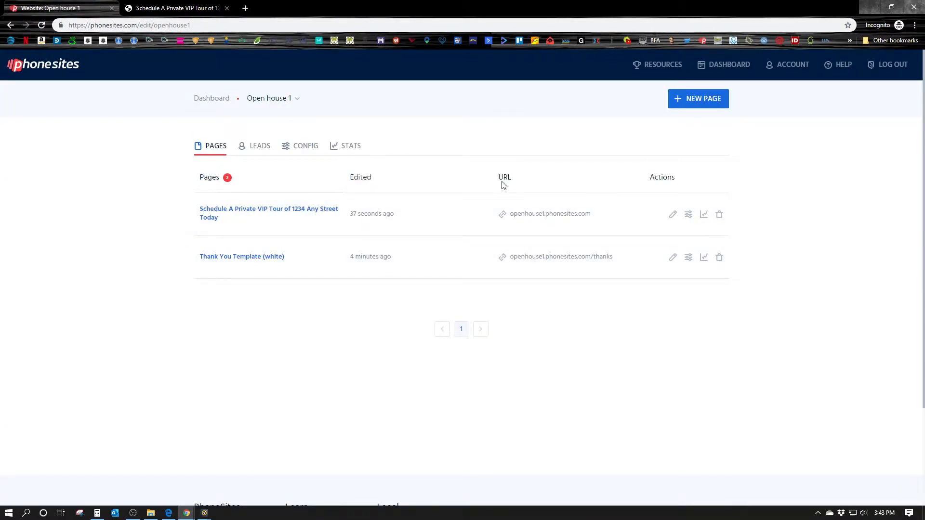
Paste the Facebook Pixel code into Open house 1's CONFIG Custom Code and save the config
{"action": "left_click", "coordinate": [303, 148]}
{"action": "scroll", "coordinate": [274, 255], "scroll_direction": "down", "scroll_amount": 3}
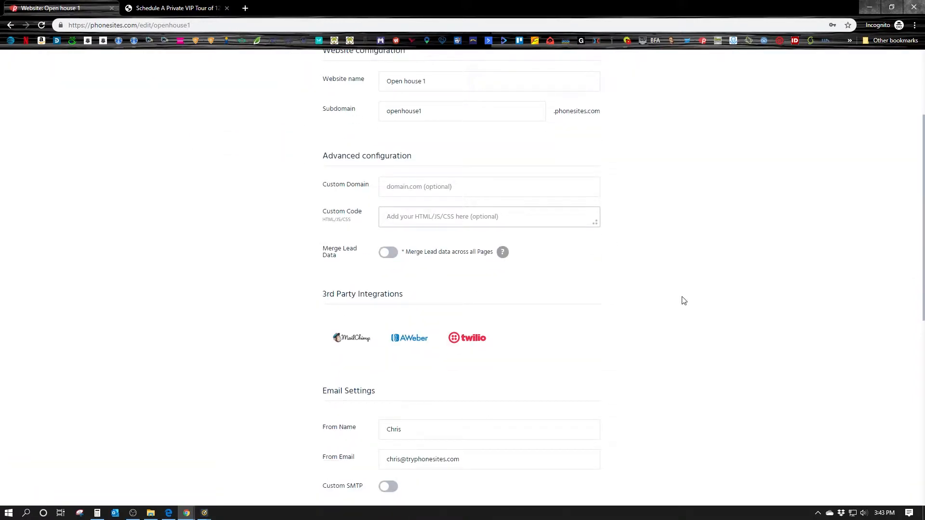
{"action": "key", "text": "ctrl+v"}
{"action": "scroll", "coordinate": [721, 357], "scroll_direction": "down", "scroll_amount": 5}
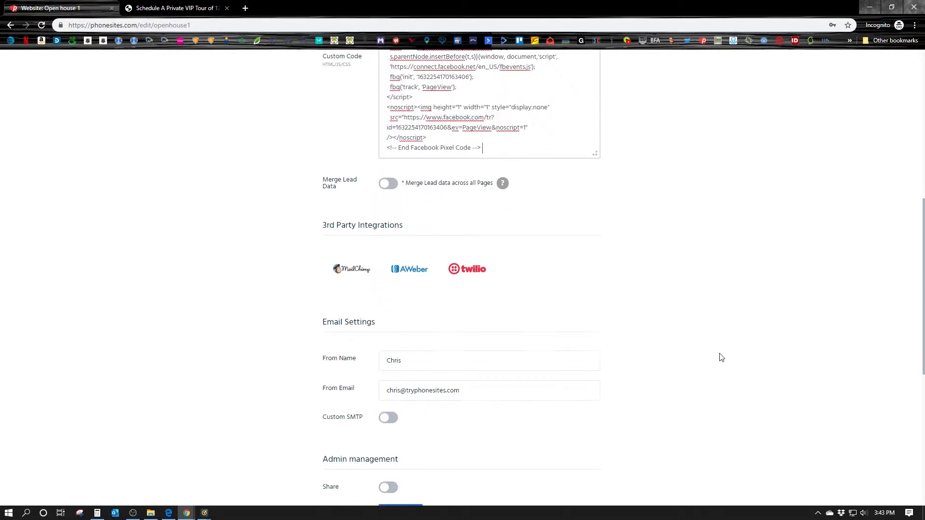
{"action": "scroll", "coordinate": [444, 397], "scroll_direction": "down", "scroll_amount": 4}
{"action": "left_click", "coordinate": [370, 450]}
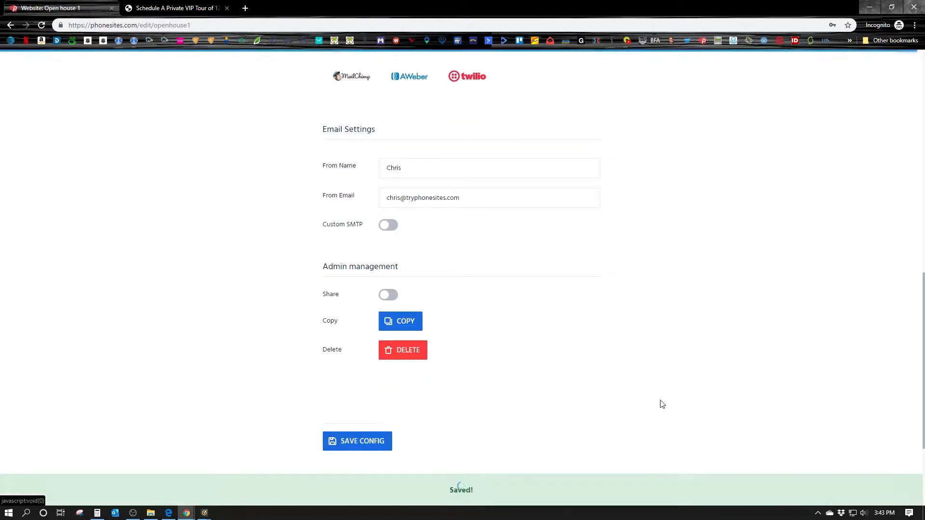
{"action": "scroll", "coordinate": [661, 403], "scroll_direction": "up", "scroll_amount": 10}
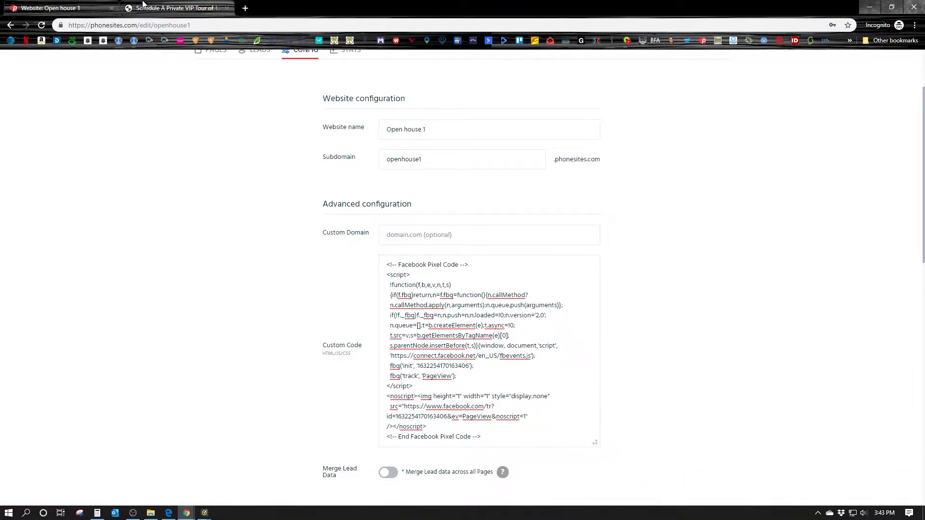
{"action": "left_click", "coordinate": [164, 8]}
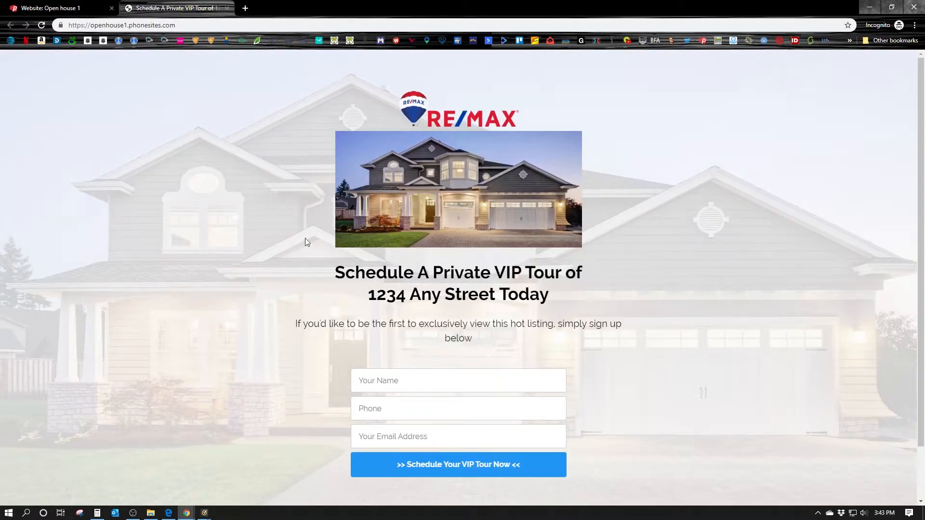
Submit a test sign-up with a name, phone number and e-mail, then return to the website config
{"action": "left_click", "coordinate": [72, 6]}
{"action": "left_click", "coordinate": [175, 10]}
{"action": "scroll", "coordinate": [612, 351], "scroll_direction": "down", "scroll_amount": 2}
{"action": "left_click", "coordinate": [437, 322]}
{"action": "type", "text": "Chris"}
{"action": "left_click", "coordinate": [509, 350]}
{"action": "type", "text": "1234567890"}
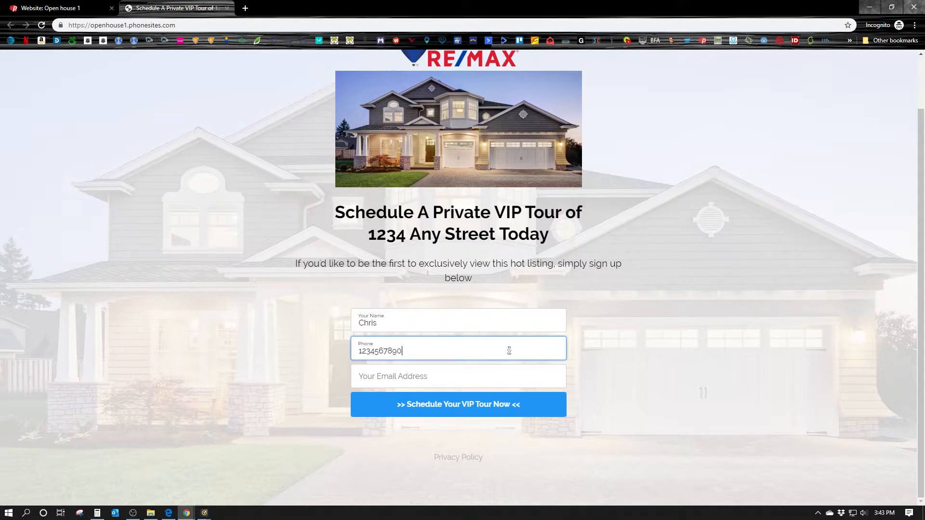
{"action": "left_click", "coordinate": [476, 375]}
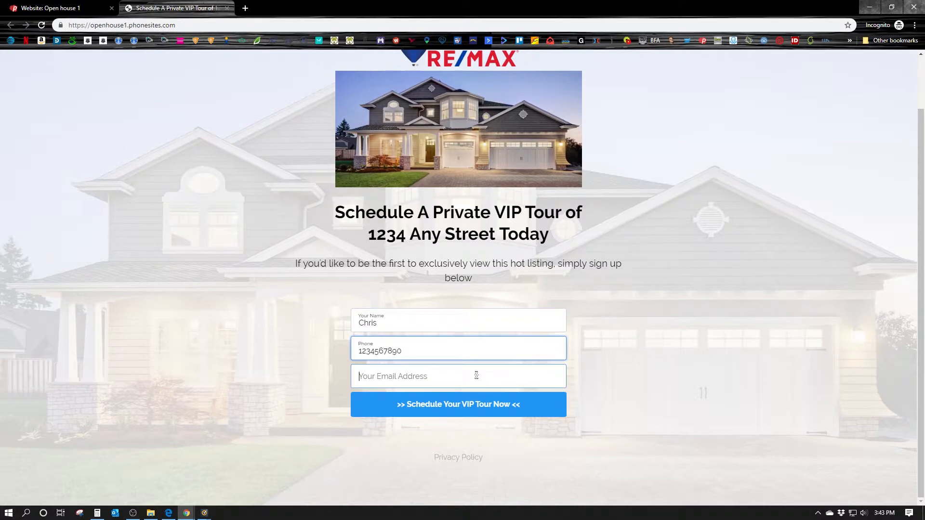
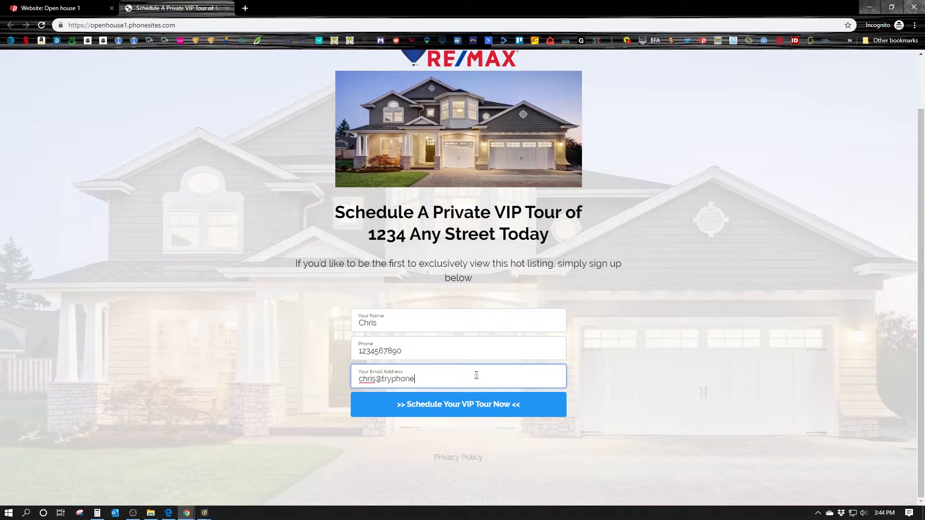
{"action": "left_click", "coordinate": [493, 409]}
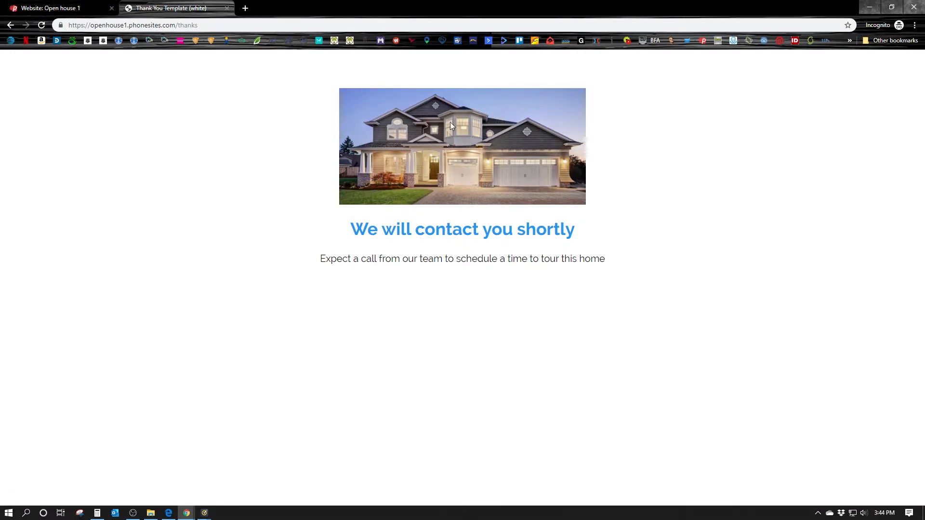
{"action": "left_click", "coordinate": [40, 6]}
{"action": "scroll", "coordinate": [399, 184], "scroll_direction": "up", "scroll_amount": 3}
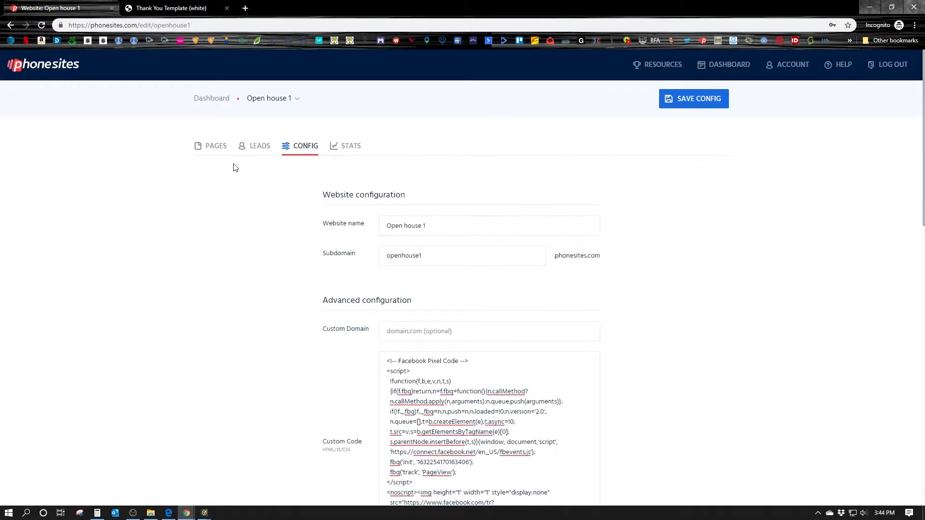
On the Thank You Template (white) page, set the gallery house photo as a low-opacity background and save
{"action": "left_click", "coordinate": [215, 146]}
{"action": "left_click", "coordinate": [242, 260]}
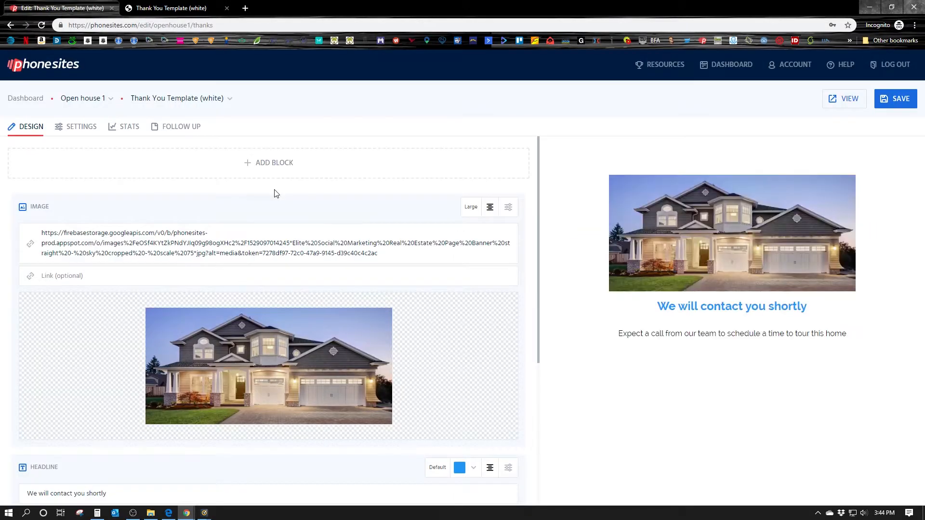
{"action": "left_click", "coordinate": [89, 137]}
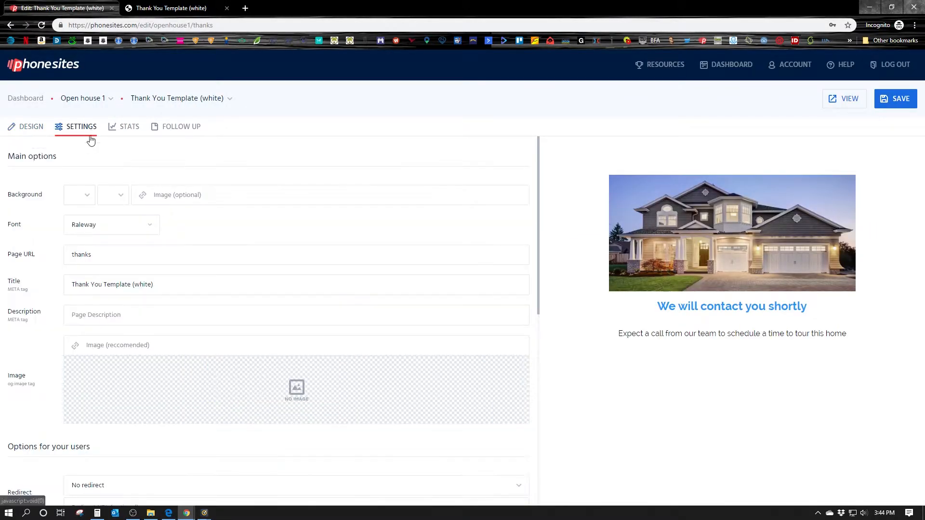
{"action": "left_click", "coordinate": [142, 196]}
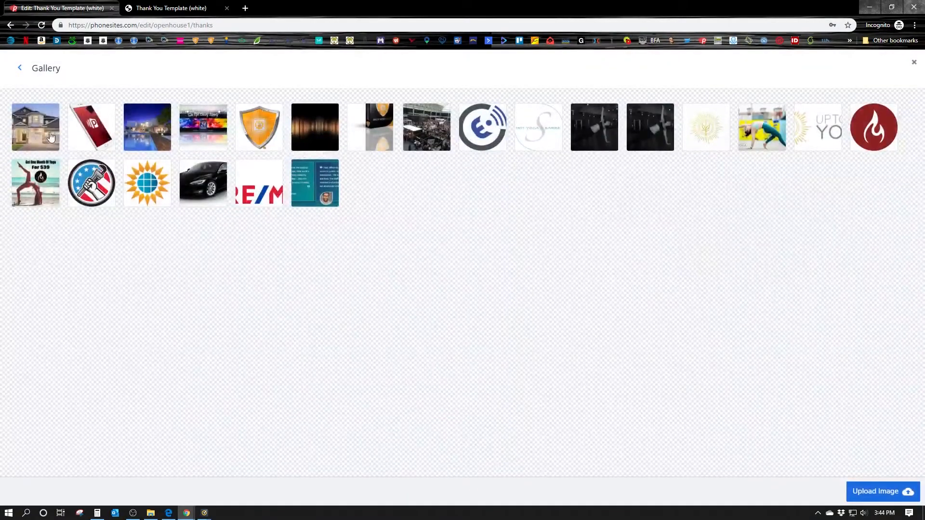
{"action": "left_click", "coordinate": [53, 136]}
{"action": "left_click", "coordinate": [895, 493]}
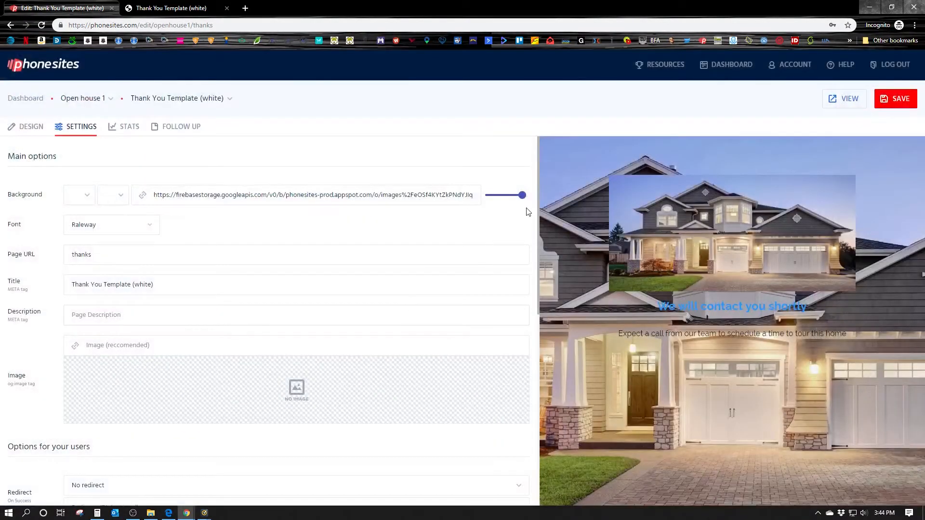
{"action": "left_click_drag", "start_coordinate": [523, 198], "coordinate": [492, 196]}
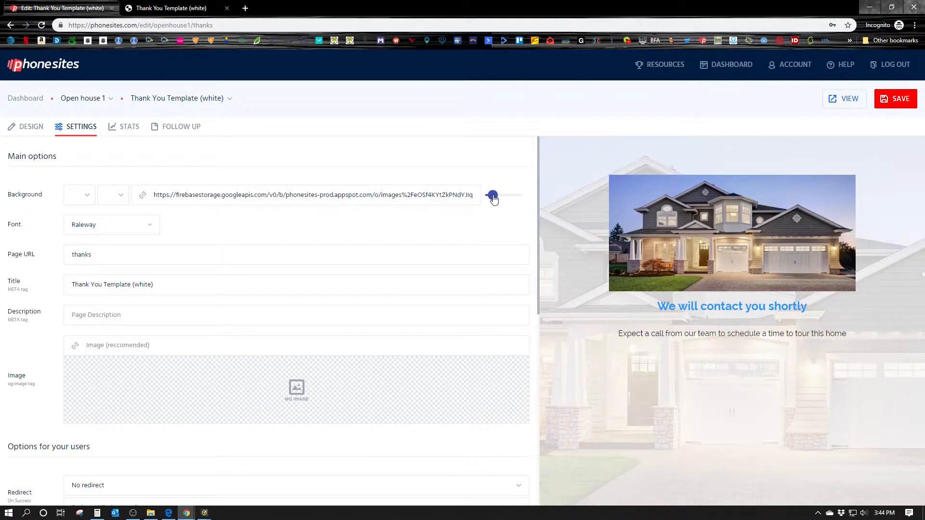
{"action": "left_click", "coordinate": [897, 99]}
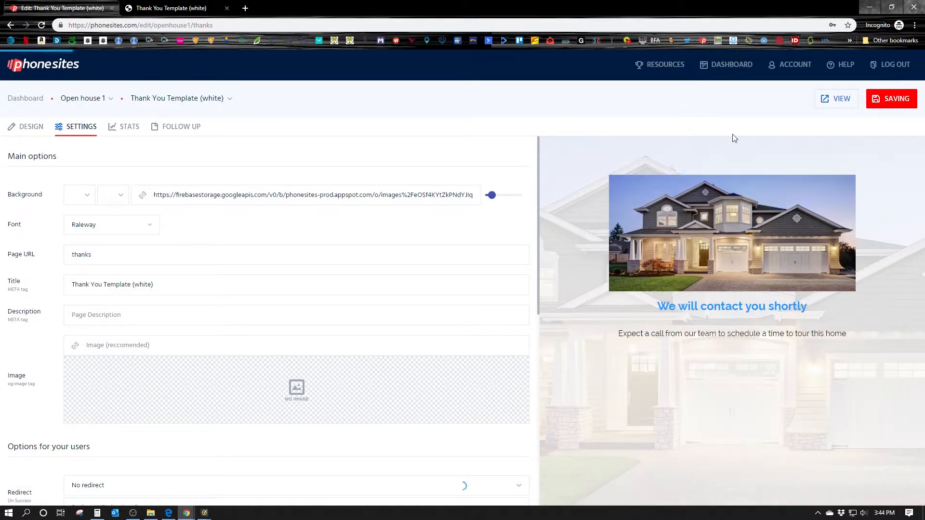
Reload the live thank-you page to confirm the faded background, then return to its content blocks
{"action": "left_click", "coordinate": [189, 11]}
{"action": "left_click", "coordinate": [42, 26]}
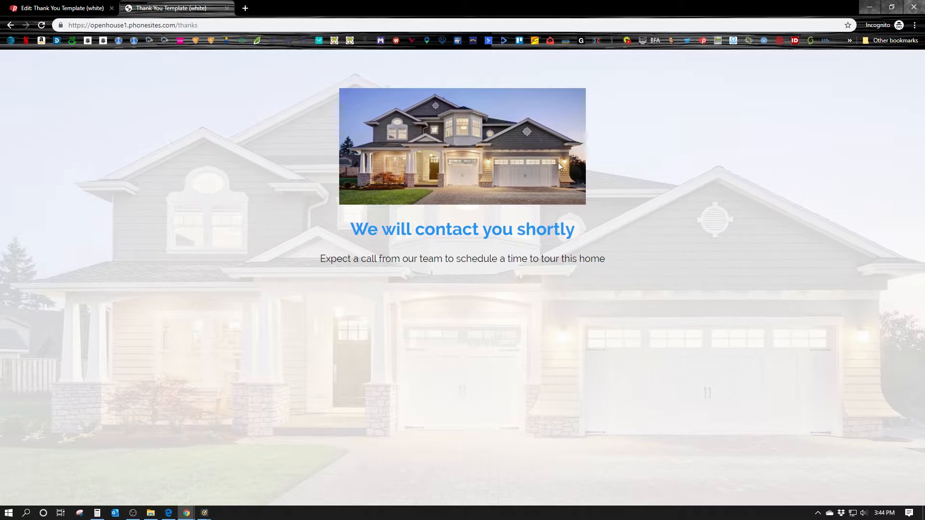
{"action": "left_click", "coordinate": [63, 8]}
{"action": "scroll", "coordinate": [390, 284], "scroll_direction": "down", "scroll_amount": 1}
{"action": "scroll", "coordinate": [391, 284], "scroll_direction": "down", "scroll_amount": 5}
{"action": "scroll", "coordinate": [377, 293], "scroll_direction": "up", "scroll_amount": 10}
{"action": "left_click", "coordinate": [29, 127]}
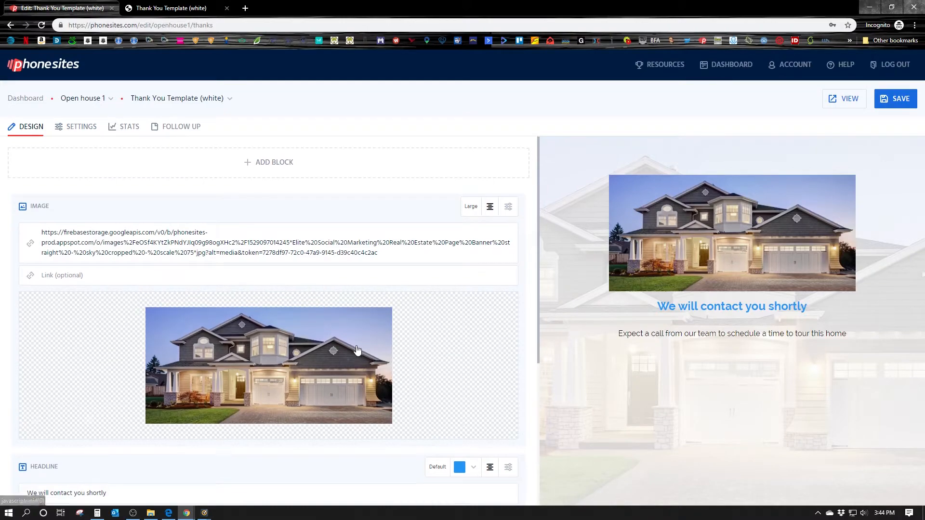
Add a form block below the thank-you text with Name and Email removed and a blue button
{"action": "scroll", "coordinate": [357, 351], "scroll_direction": "down", "scroll_amount": 5}
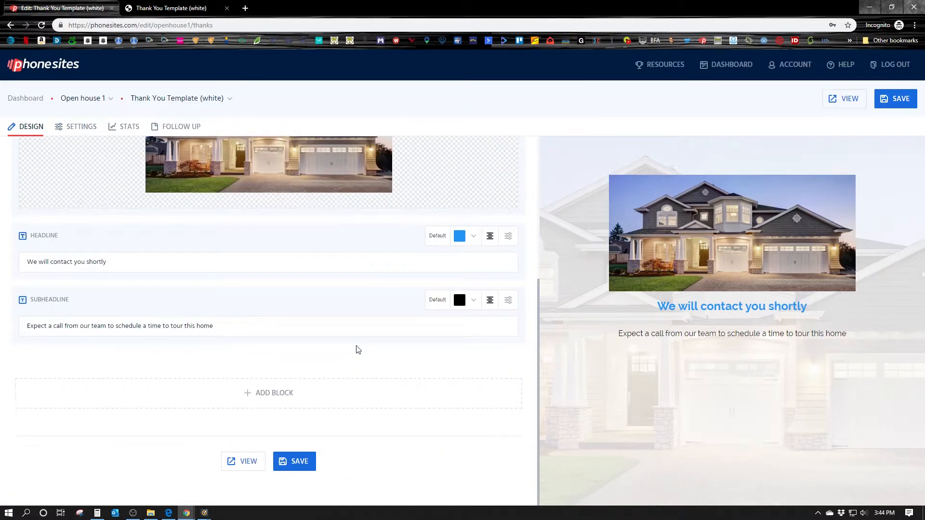
{"action": "left_click", "coordinate": [283, 401]}
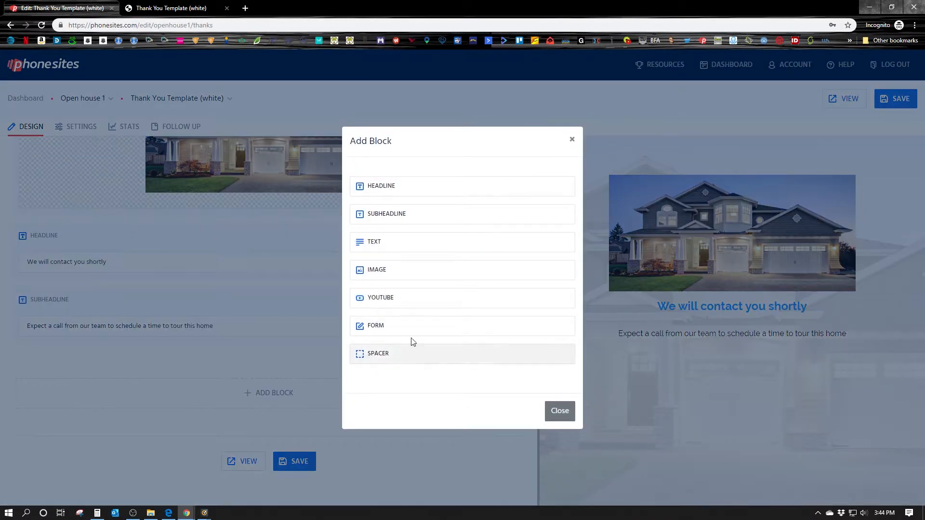
{"action": "left_click", "coordinate": [395, 328]}
{"action": "scroll", "coordinate": [359, 314], "scroll_direction": "down", "scroll_amount": 4}
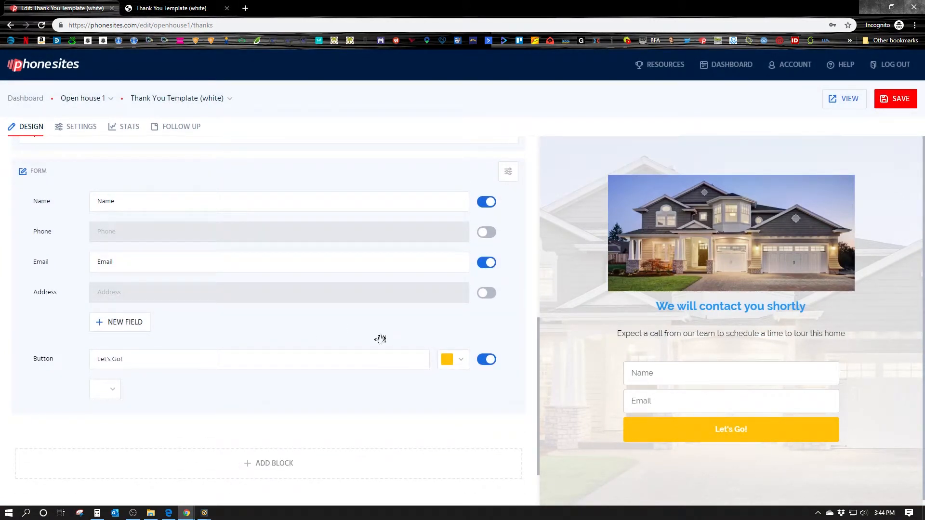
{"action": "left_click", "coordinate": [488, 202]}
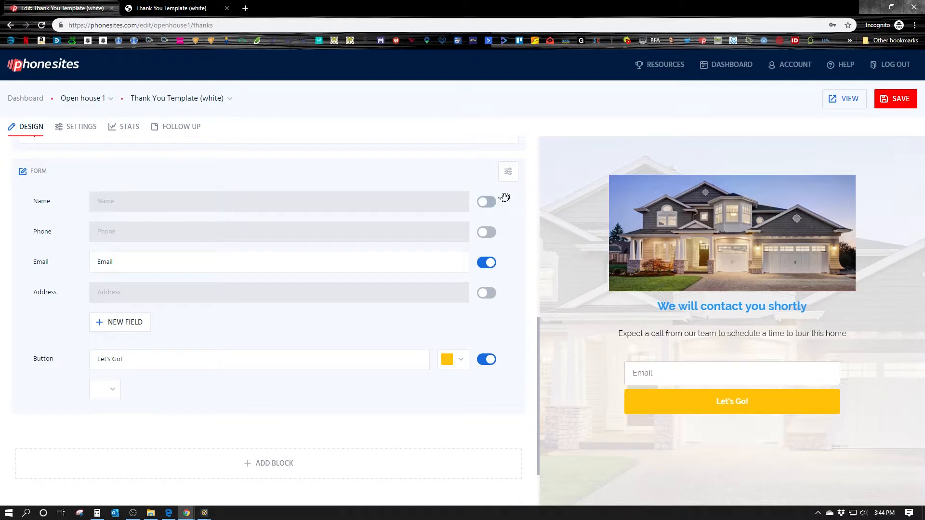
{"action": "left_click", "coordinate": [489, 264]}
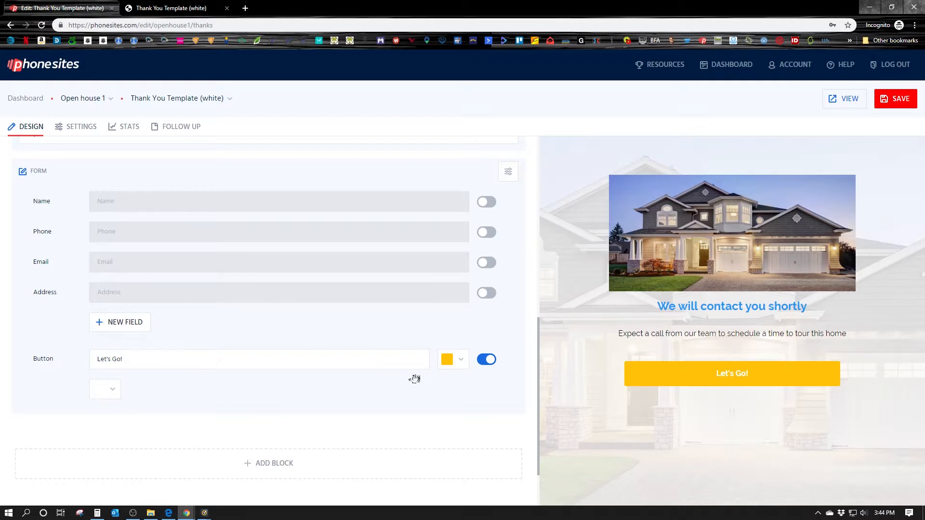
{"action": "left_click", "coordinate": [461, 365]}
{"action": "left_click", "coordinate": [494, 397]}
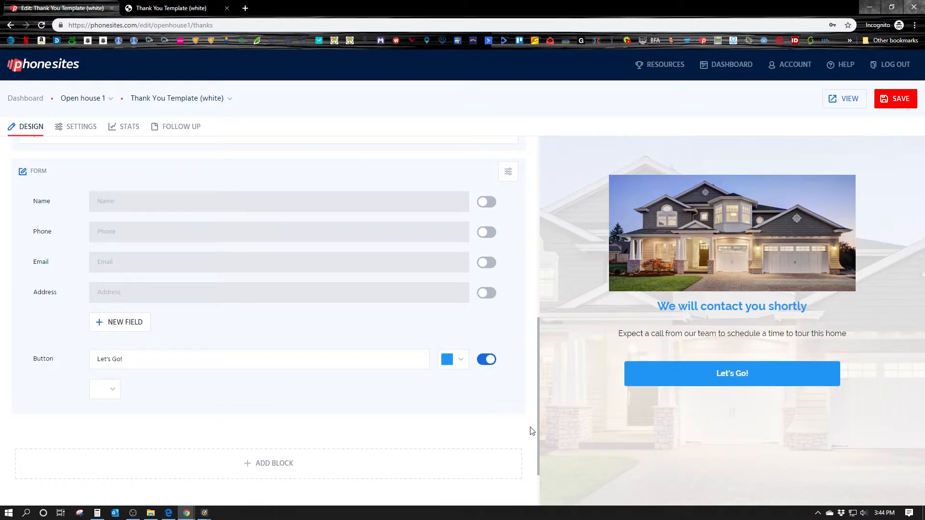
Change the button label from 'Let's Go!' to '>> Like Us On Facebook! <<' and save
{"action": "left_click", "coordinate": [135, 361]}
{"action": "left_click_drag", "start_coordinate": [135, 362], "coordinate": [95, 366]}
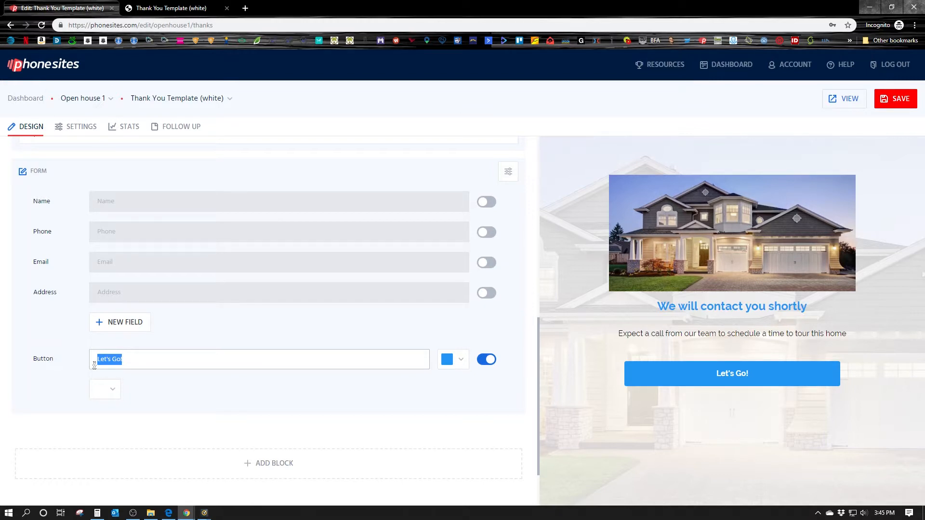
{"action": "type", "text": "Like Us On Facebook"}
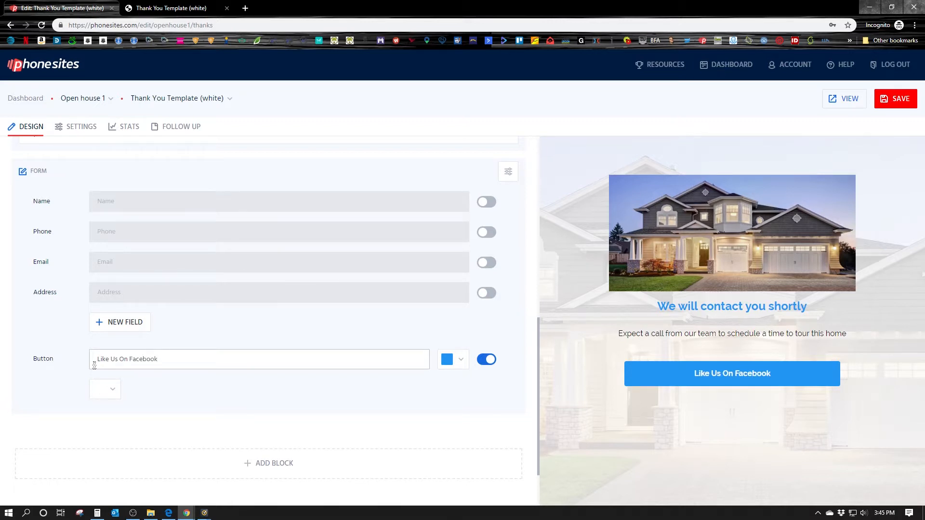
{"action": "type", "text": "!"}
{"action": "left_click", "coordinate": [98, 359]}
{"action": "type", "text": ">> "}
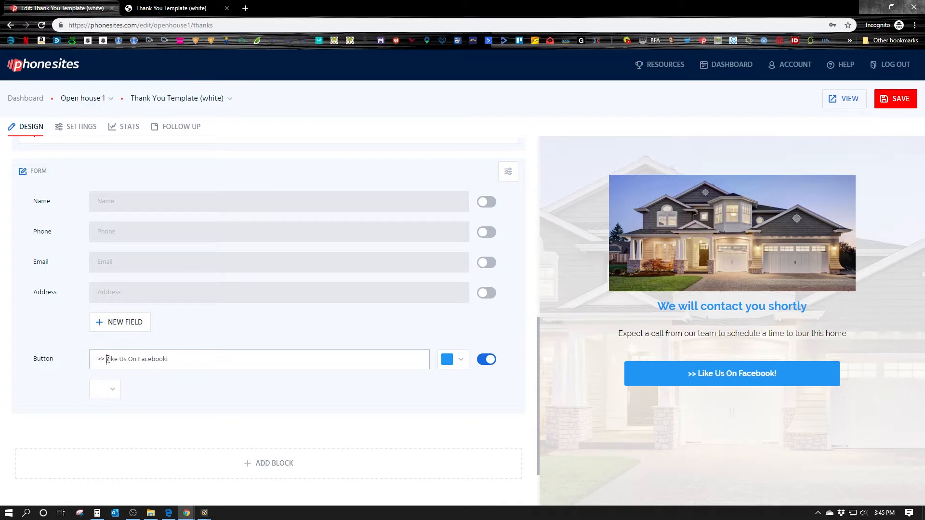
{"action": "type", "text": "<<"}
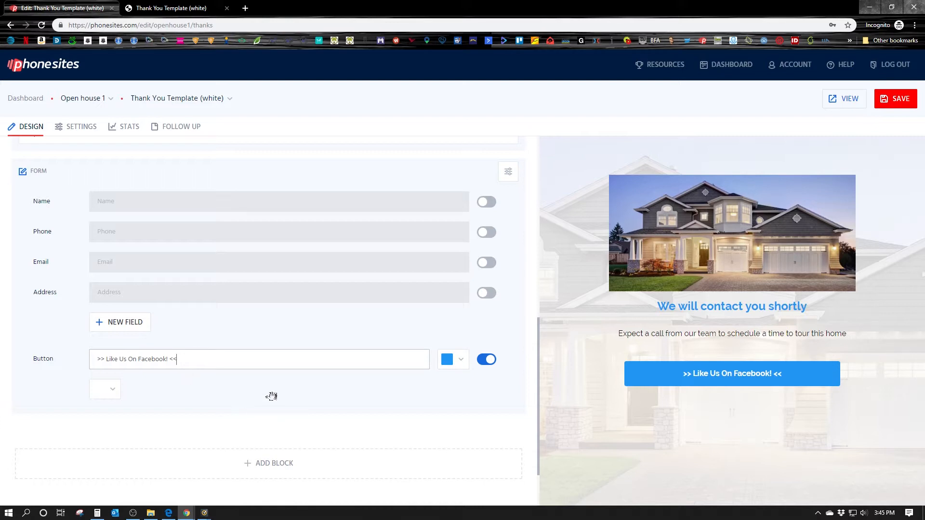
{"action": "left_click", "coordinate": [884, 112]}
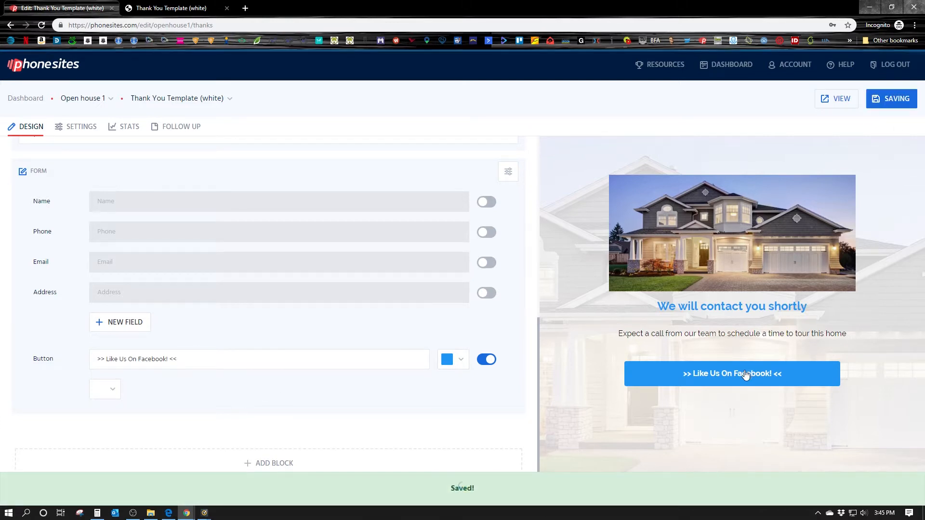
{"action": "scroll", "coordinate": [208, 269], "scroll_direction": "up", "scroll_amount": 3}
{"action": "left_click", "coordinate": [82, 128]}
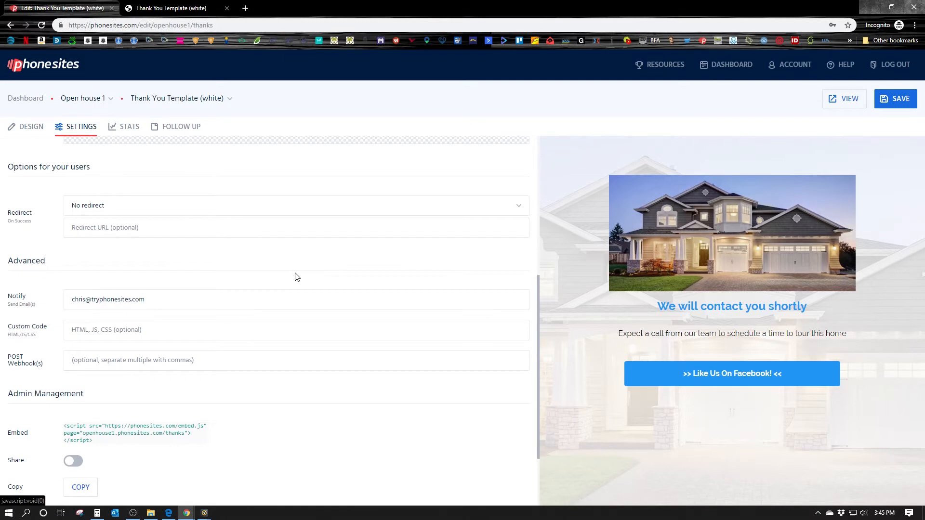
{"action": "scroll", "coordinate": [295, 274], "scroll_direction": "down", "scroll_amount": 2}
{"action": "scroll", "coordinate": [106, 339], "scroll_direction": "up", "scroll_amount": 4}
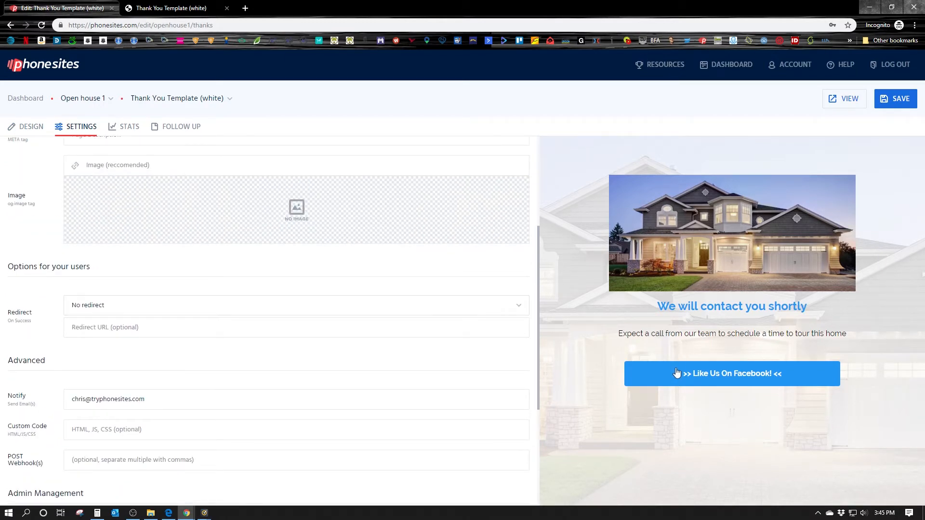
{"action": "left_click", "coordinate": [111, 308]}
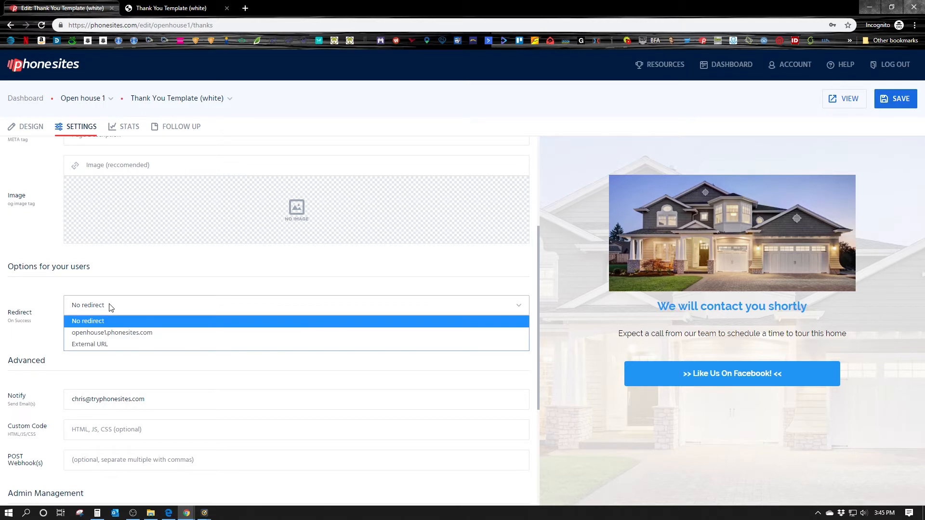
{"action": "left_click", "coordinate": [105, 344]}
{"action": "left_click_drag", "start_coordinate": [211, 328], "coordinate": [86, 330]}
{"action": "key", "text": "BackSpace"}
{"action": "type", "text": "s://facebook.com"}
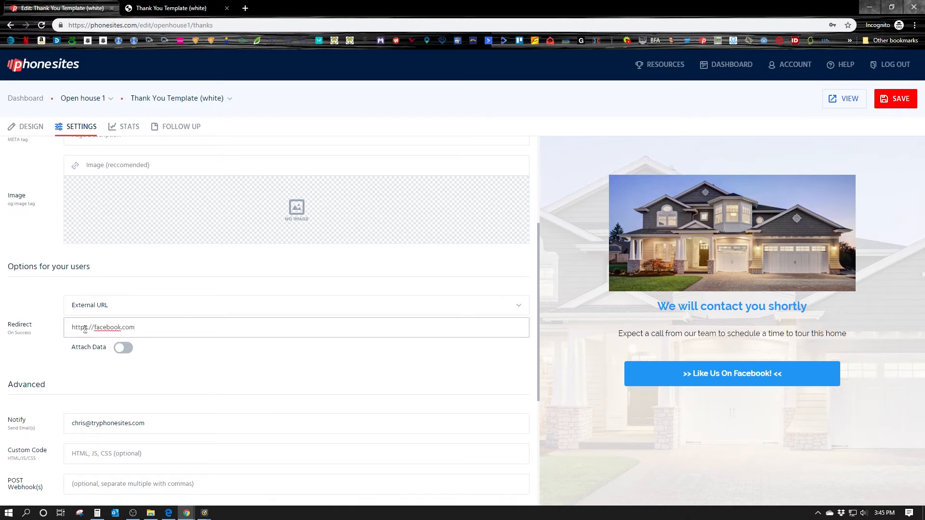
{"action": "left_click", "coordinate": [187, 363]}
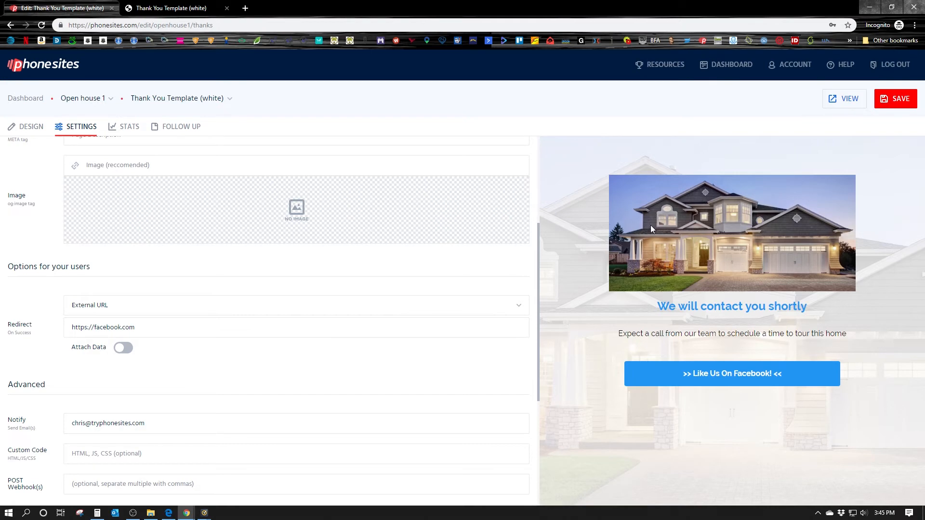
{"action": "left_click", "coordinate": [904, 102]}
Test the Facebook button on the reloaded live page, then recheck the redirect URL in the editor
{"action": "left_click", "coordinate": [178, 8]}
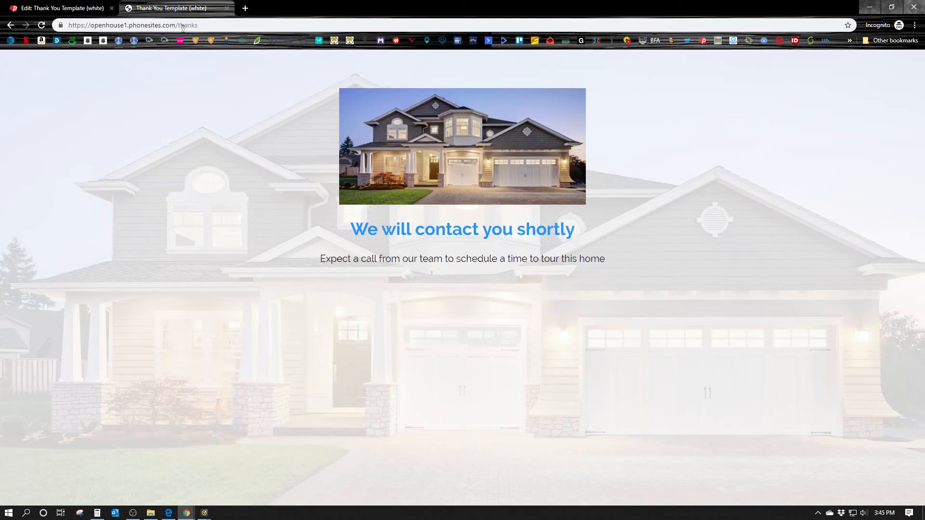
{"action": "left_click", "coordinate": [41, 25]}
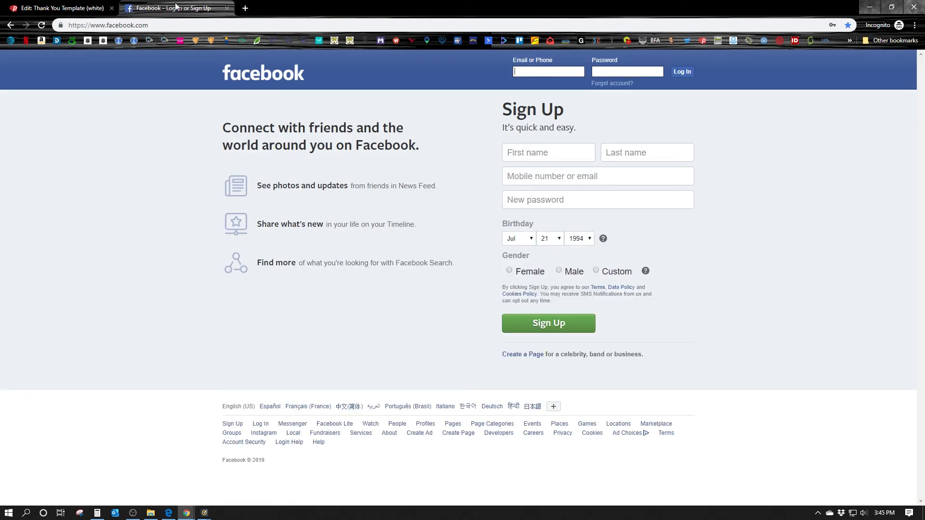
{"action": "left_click", "coordinate": [62, 8]}
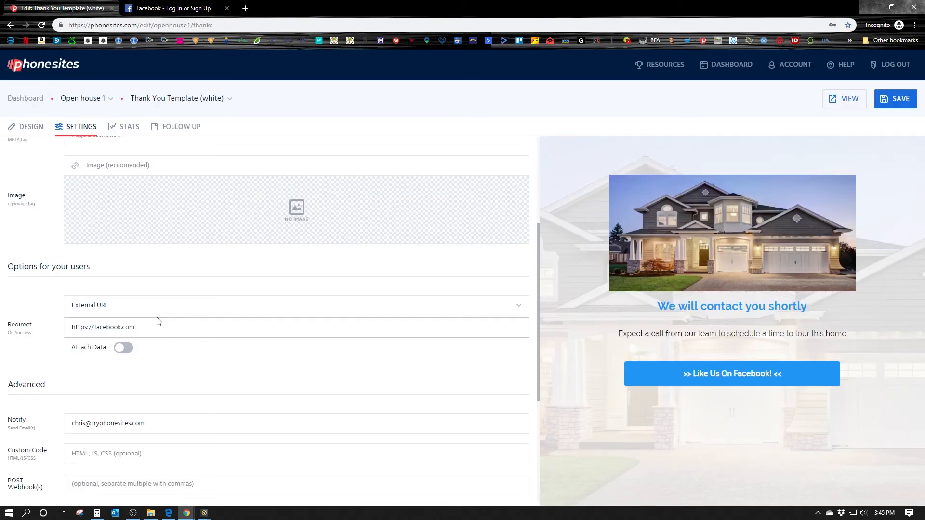
{"action": "left_click", "coordinate": [131, 328]}
{"action": "scroll", "coordinate": [276, 357], "scroll_direction": "down", "scroll_amount": 4}
{"action": "scroll", "coordinate": [284, 372], "scroll_direction": "up", "scroll_amount": 8}
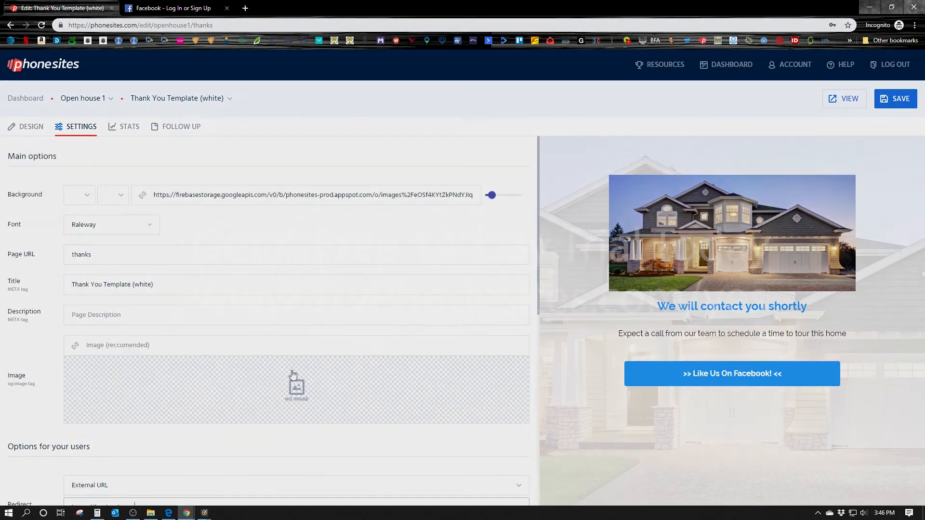